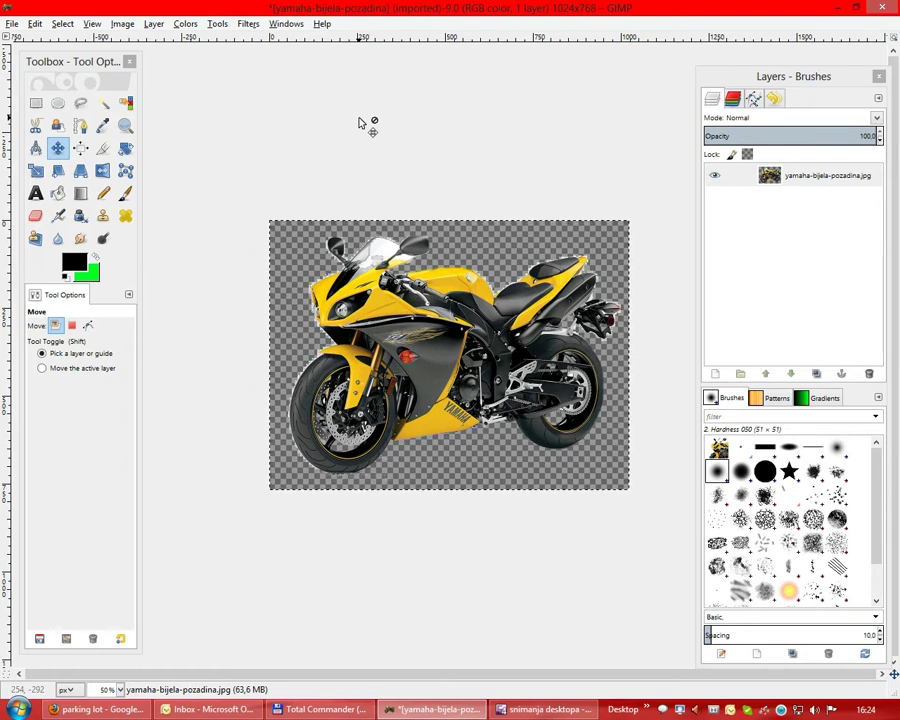
# Open the parking-lot photo parkiraliste.jpg in GIMP
pyautogui.click(13, 24)
pyautogui.click(35, 68)
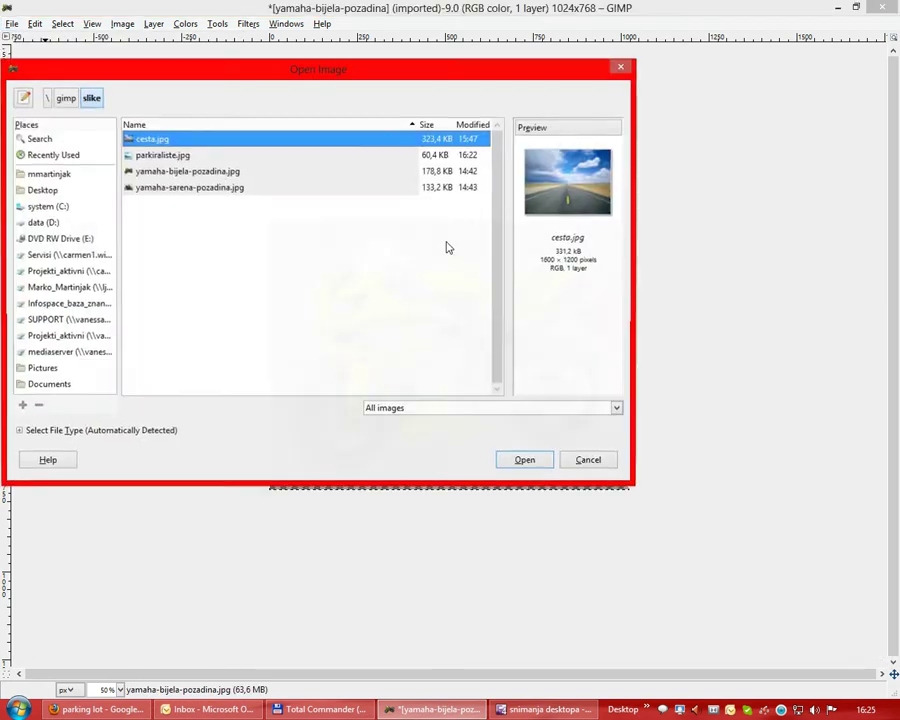
pyautogui.click(165, 155)
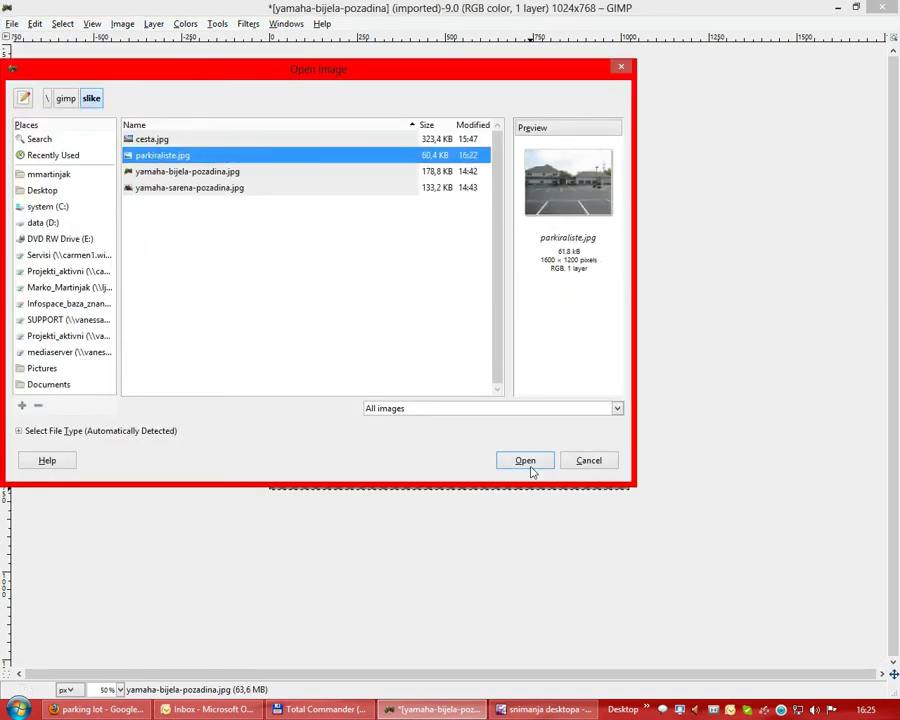
pyautogui.click(528, 462)
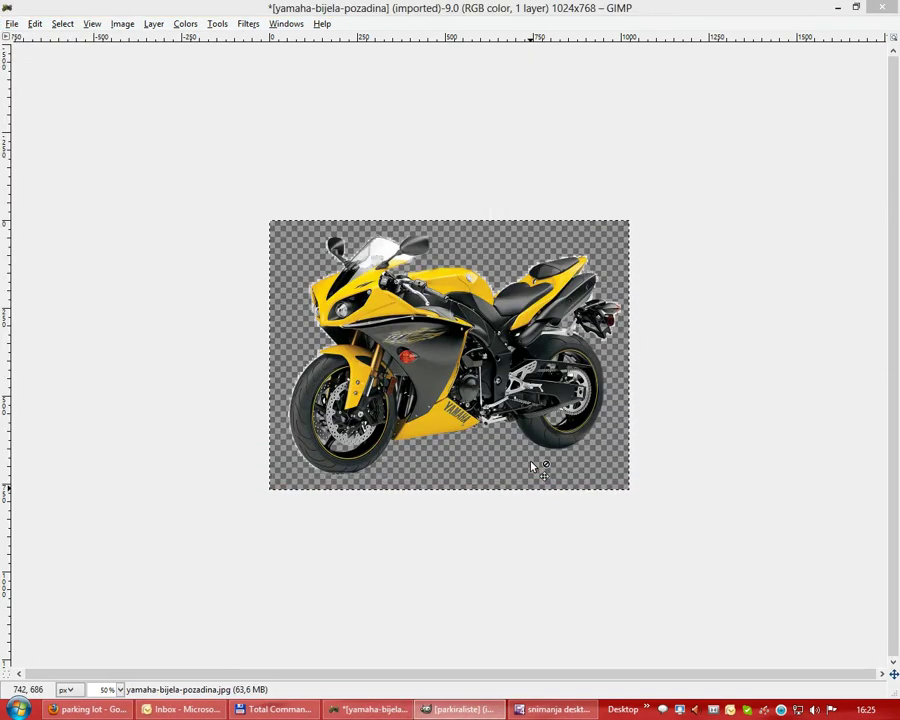
# Maximize the parkiraliste.jpg window and zoom out to show the whole lot
pyautogui.click(492, 709)
pyautogui.moveTo(440, 157); pyautogui.dragTo(427, 142)
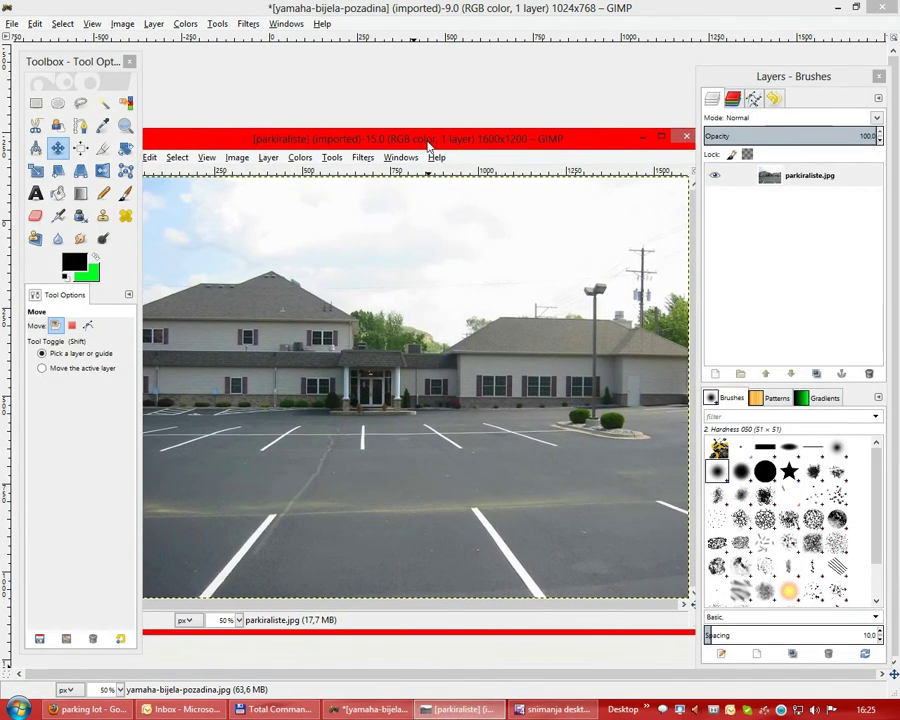
pyautogui.doubleClick(427, 142)
pyautogui.press('-')
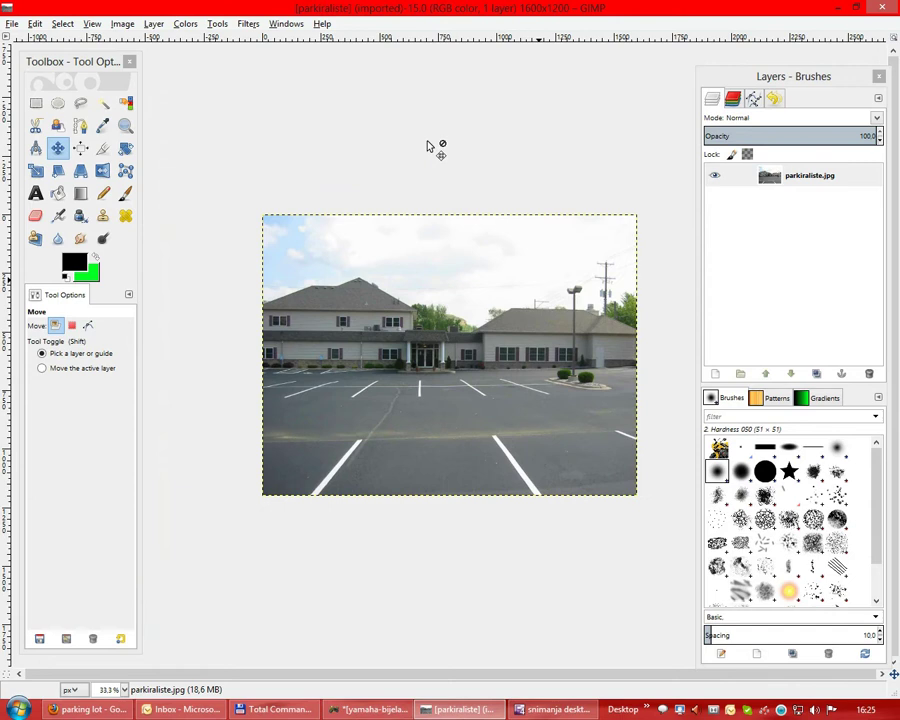
# Copy the yellow motorcycle, paste it onto the parking lot, then undo the paste
pyautogui.press('+')
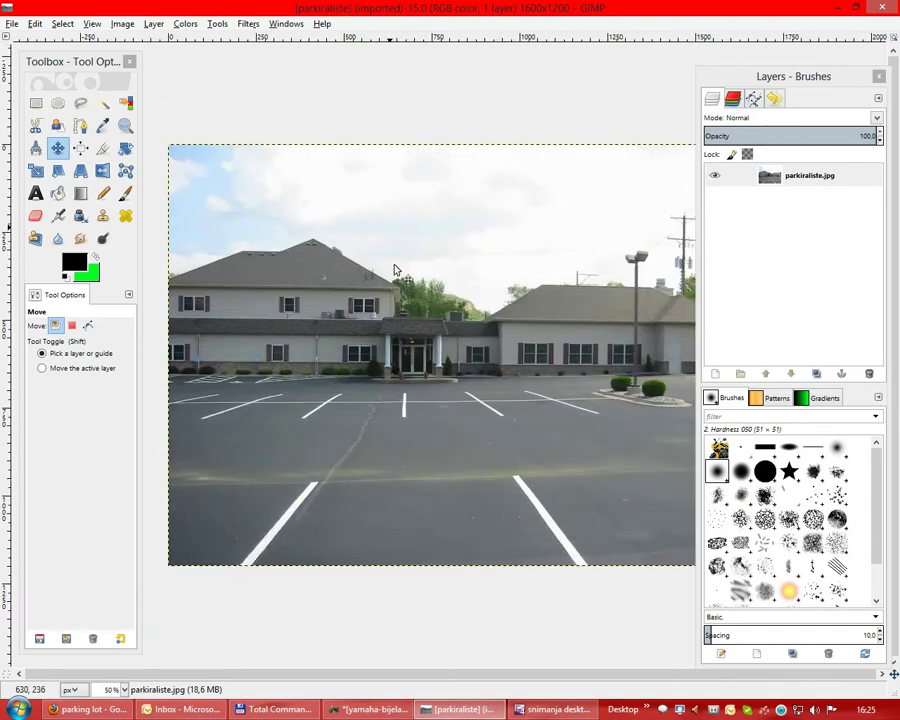
pyautogui.hotkey('alt', 'Tab')
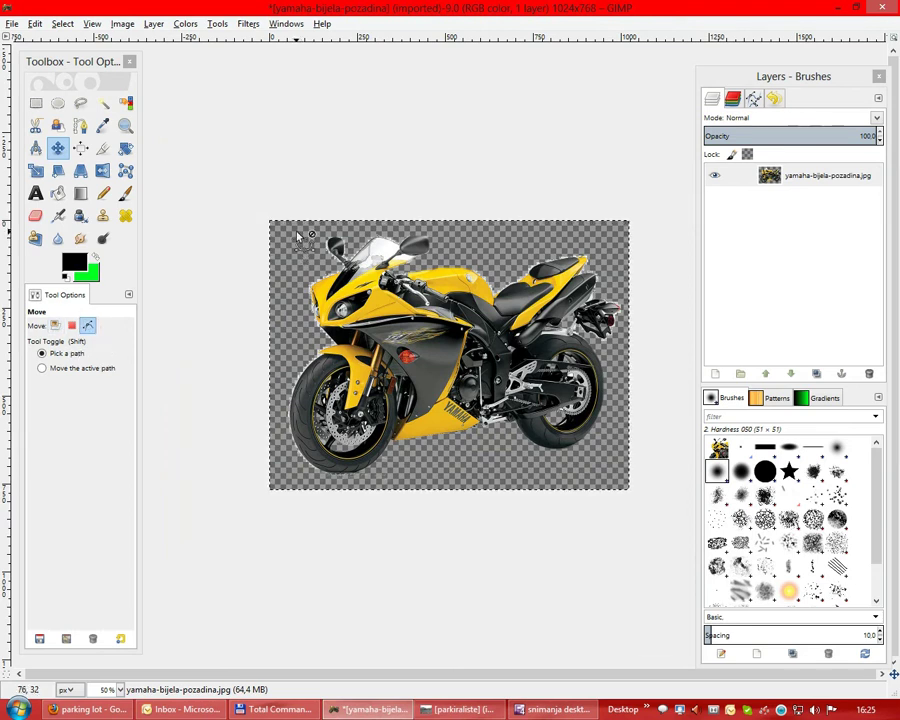
pyautogui.hotkey('ctrl', 'c')
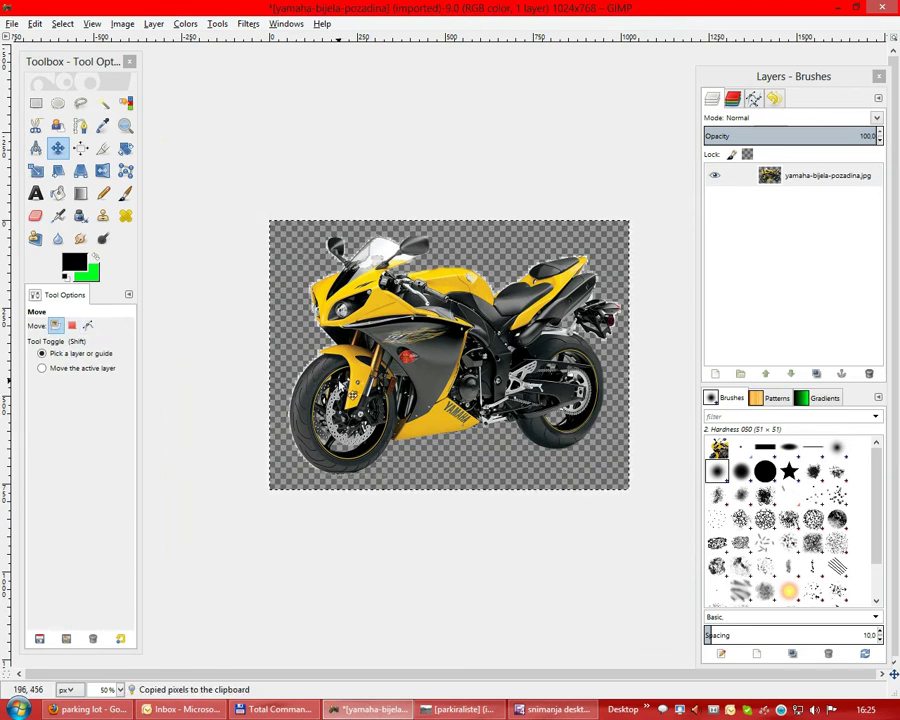
pyautogui.click(470, 710)
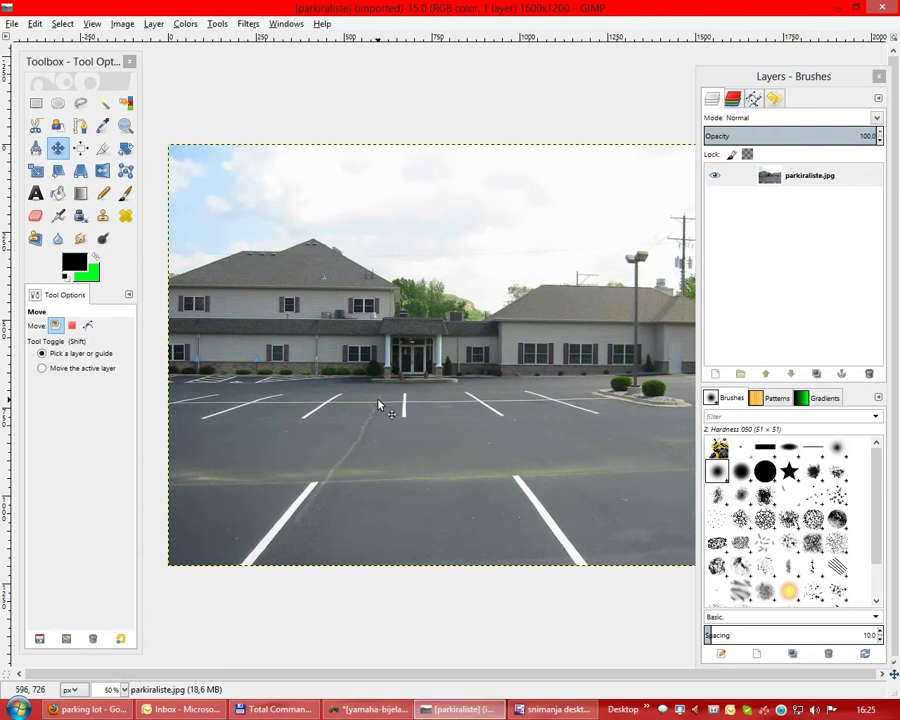
pyautogui.hotkey('ctrl', 'v')
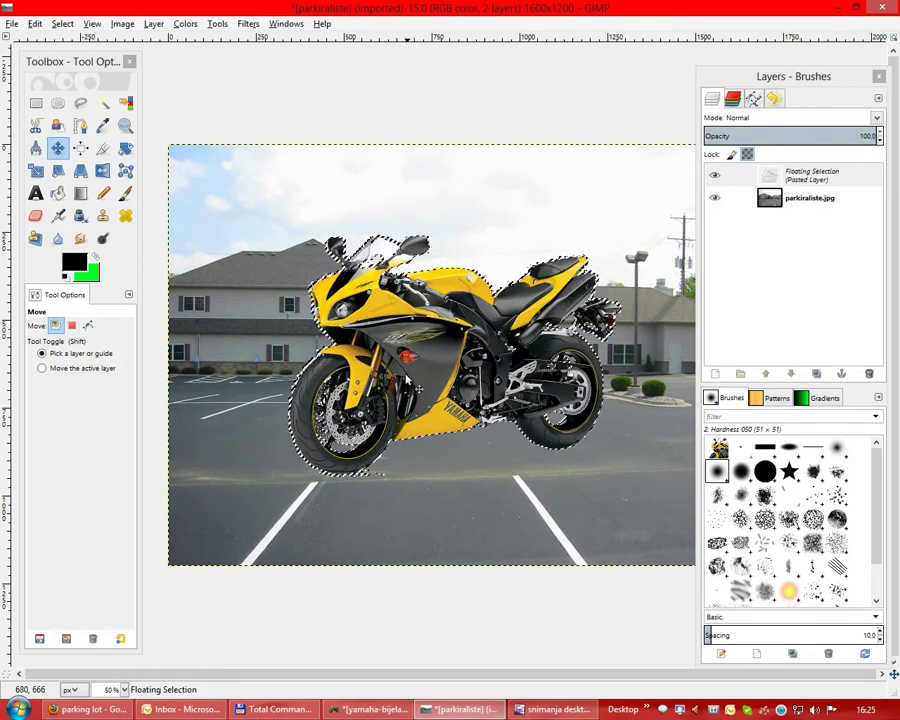
pyautogui.click(34, 23)
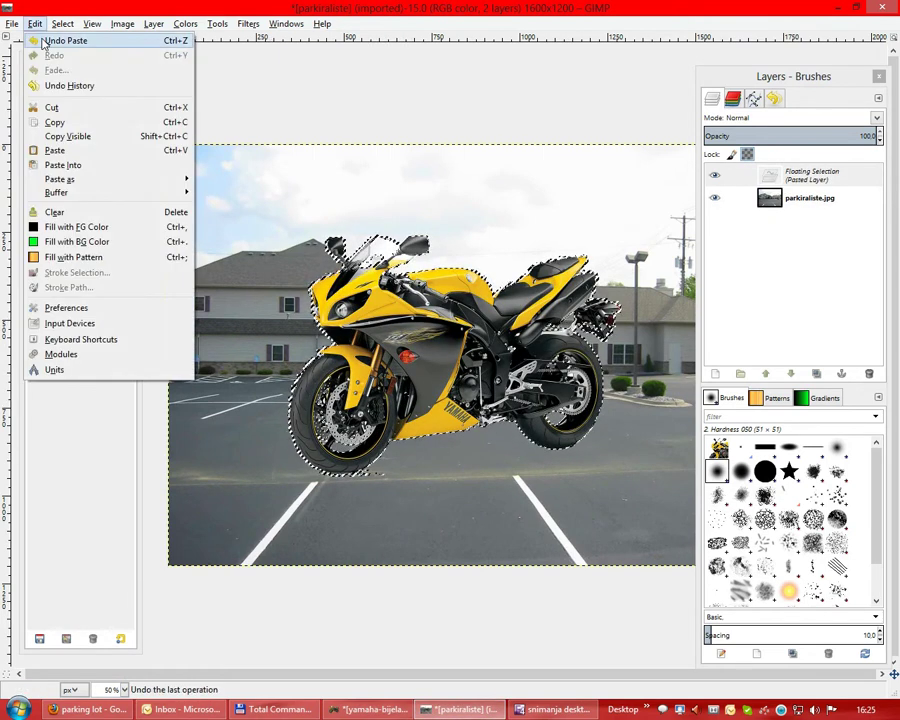
pyautogui.click(50, 38)
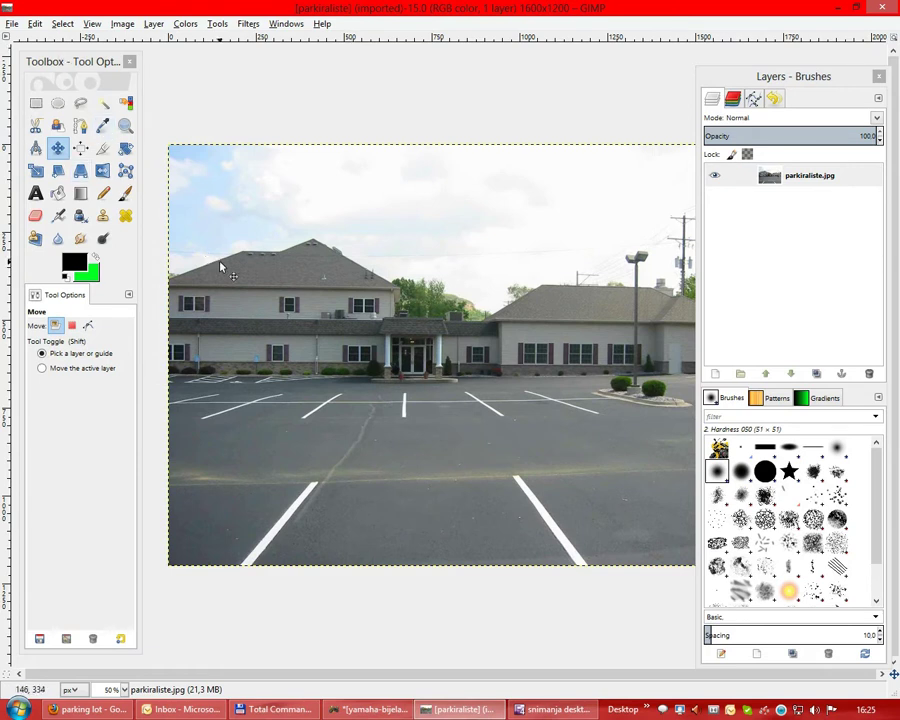
pyautogui.hotkey('ctrl', 'v')
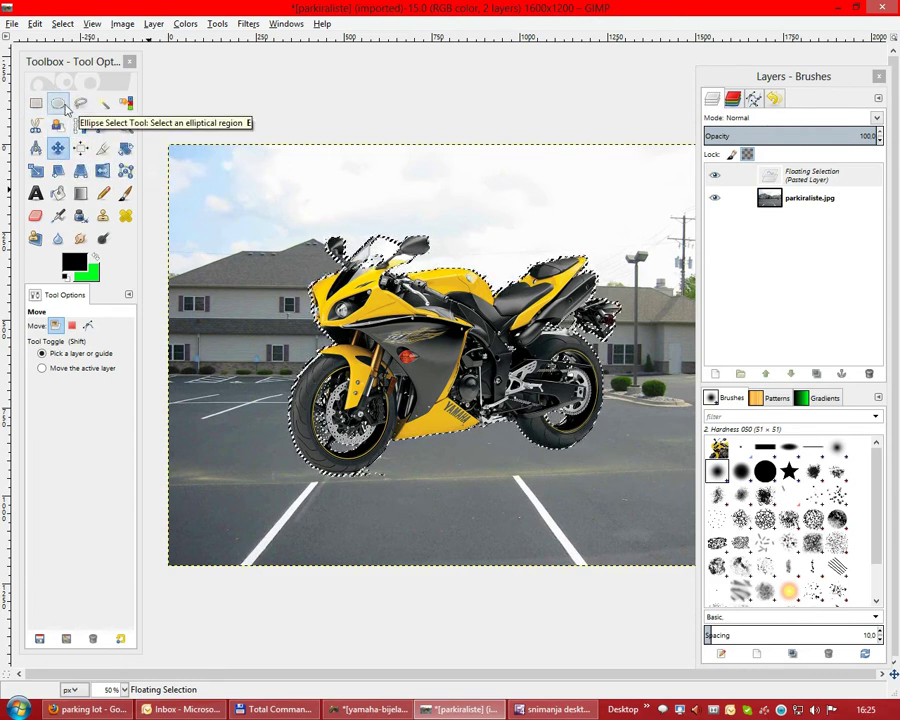
pyautogui.click(58, 104)
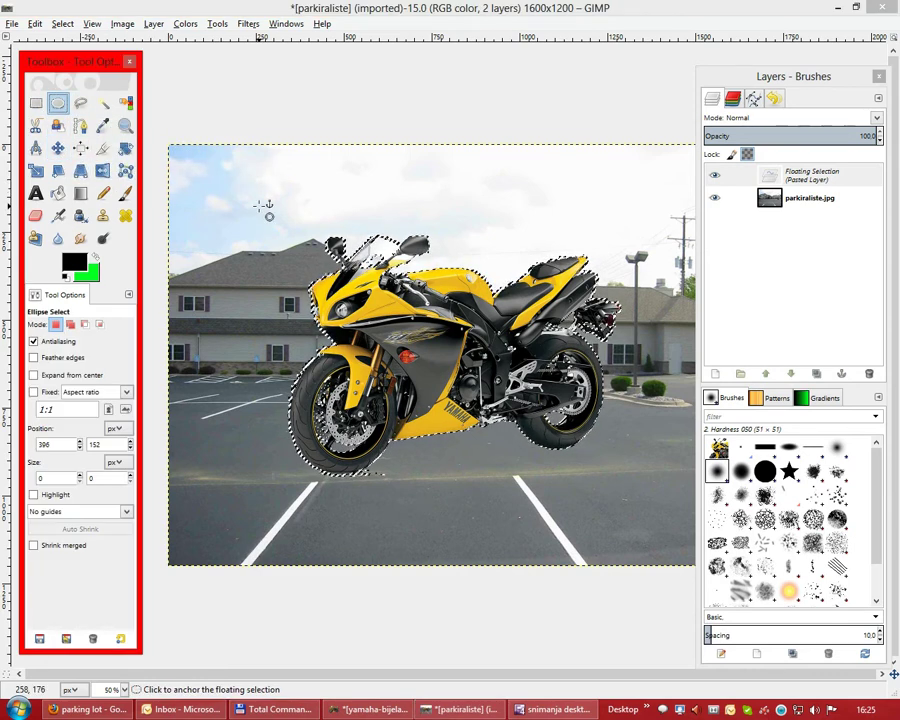
pyautogui.click(264, 210)
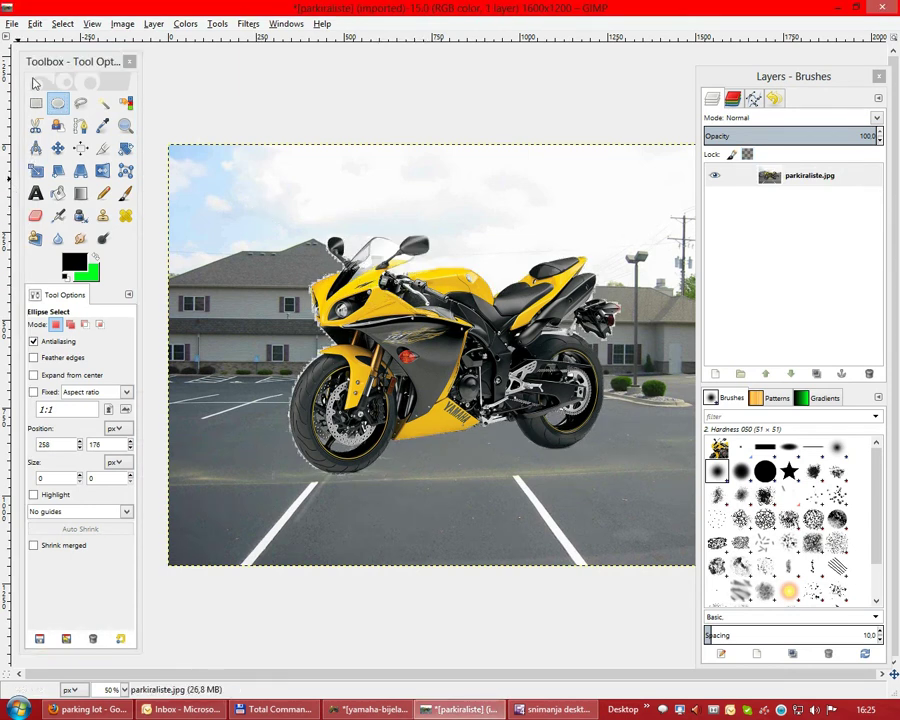
pyautogui.click(36, 103)
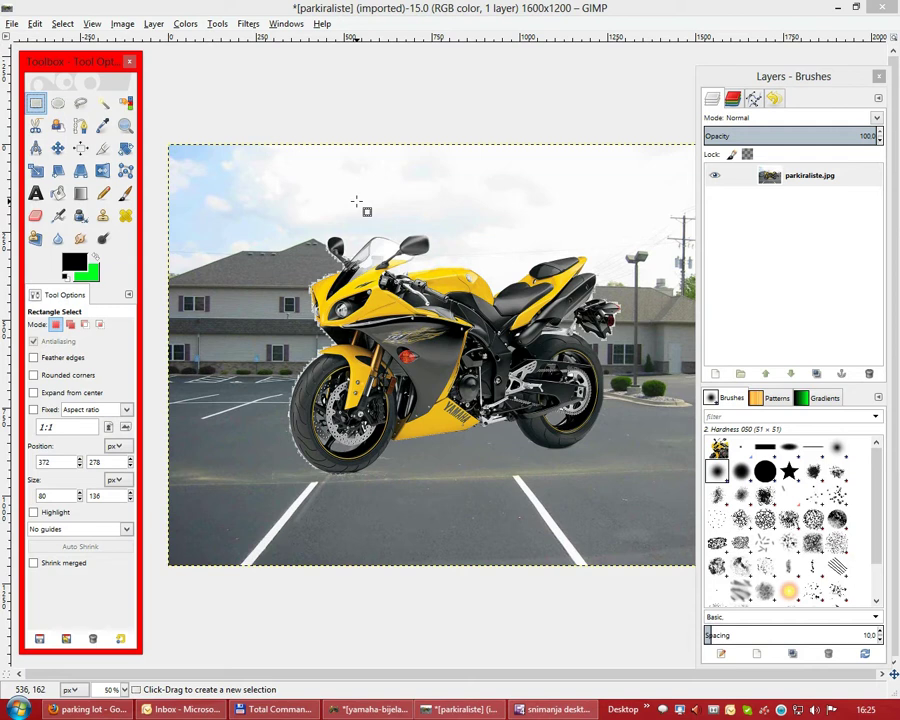
pyautogui.click(34, 23)
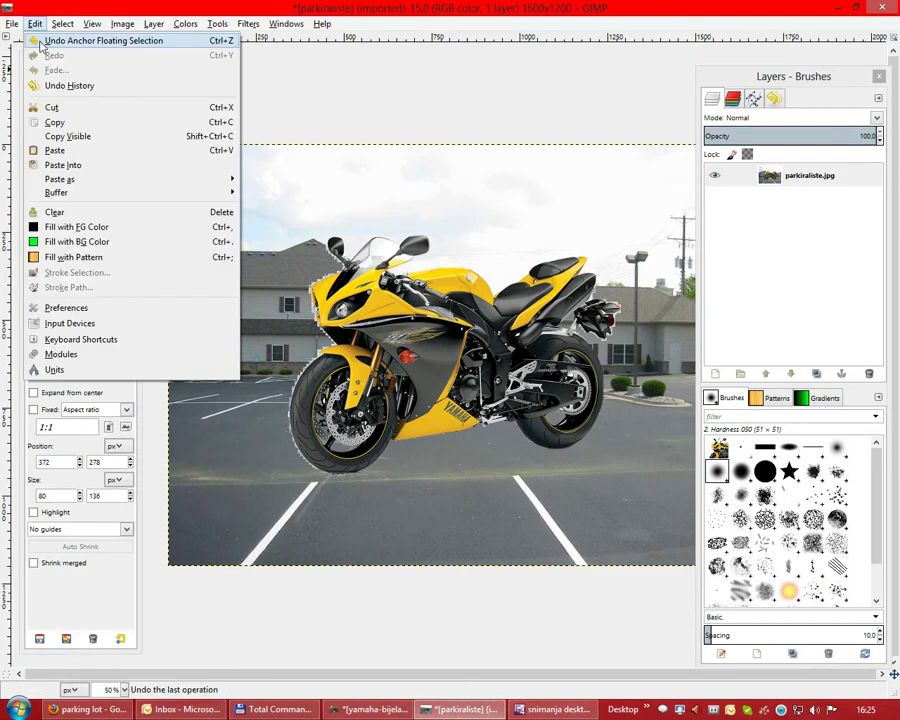
pyautogui.click(40, 41)
pyautogui.click(40, 40)
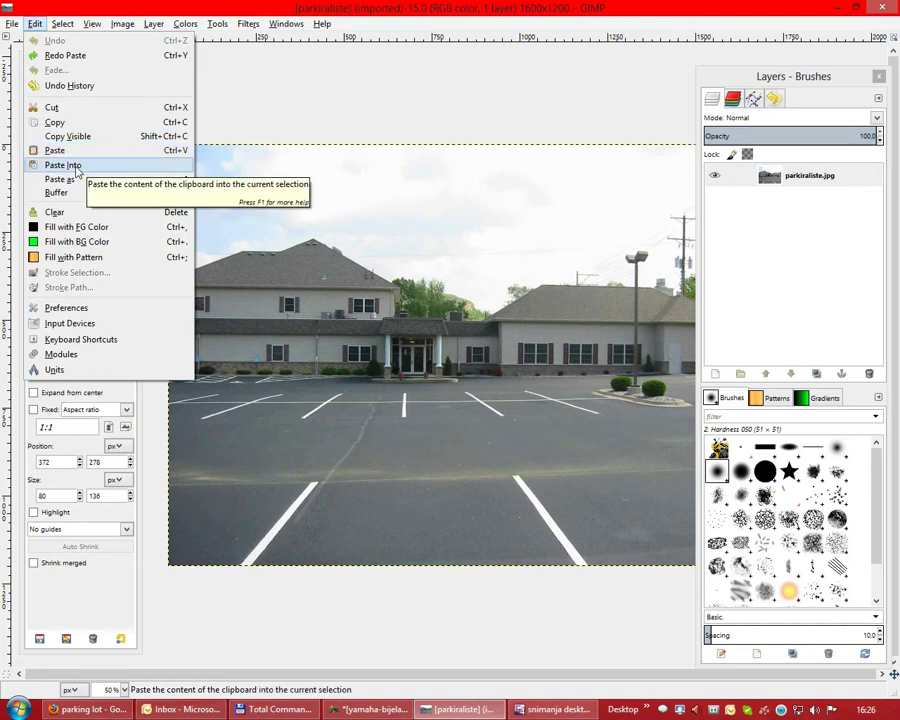
# Paste the motorcycle as a new Clipboard layer and lower it onto the pavement
pyautogui.click(134, 166)
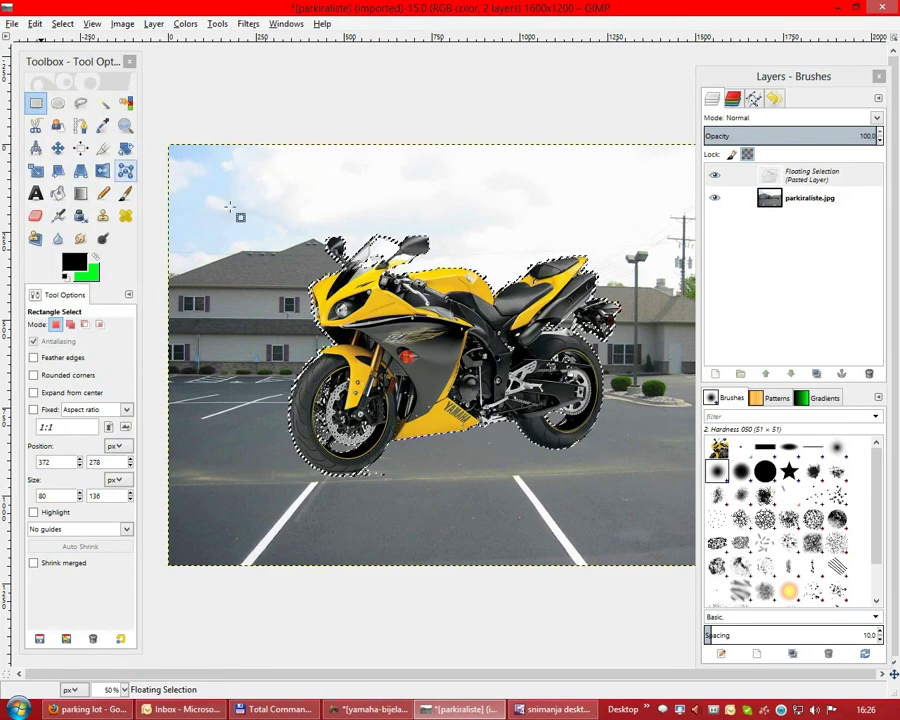
pyautogui.click(34, 23)
pyautogui.click(34, 23)
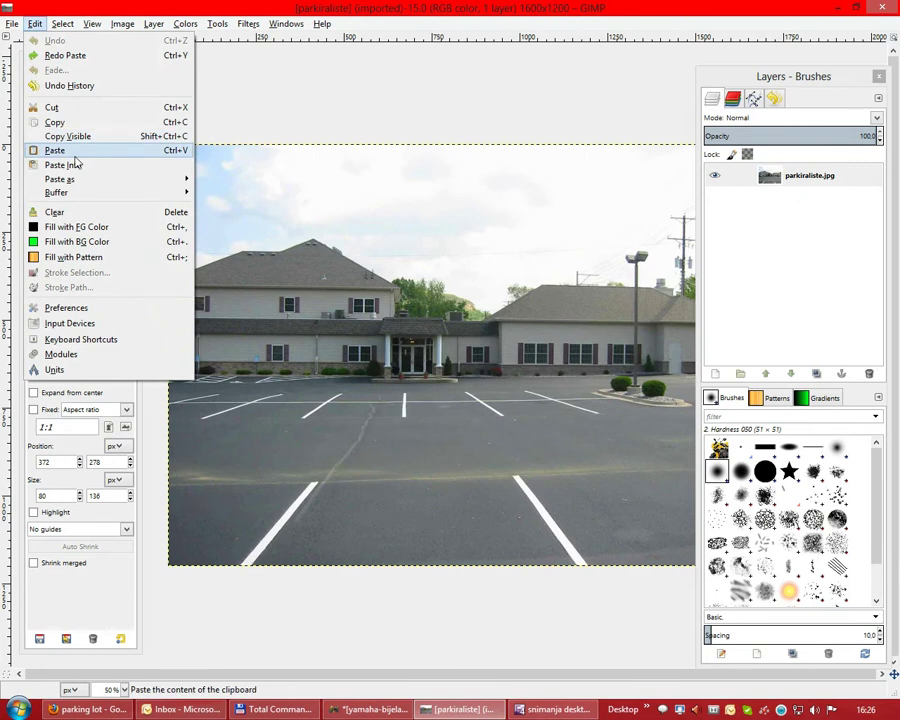
pyautogui.moveTo(60, 179)
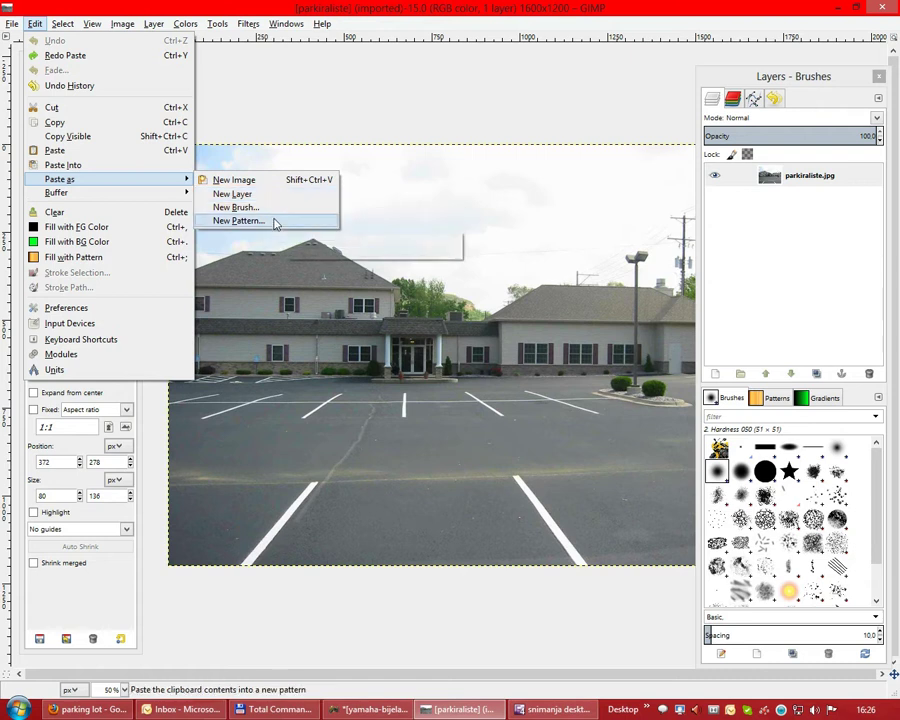
pyautogui.click(256, 194)
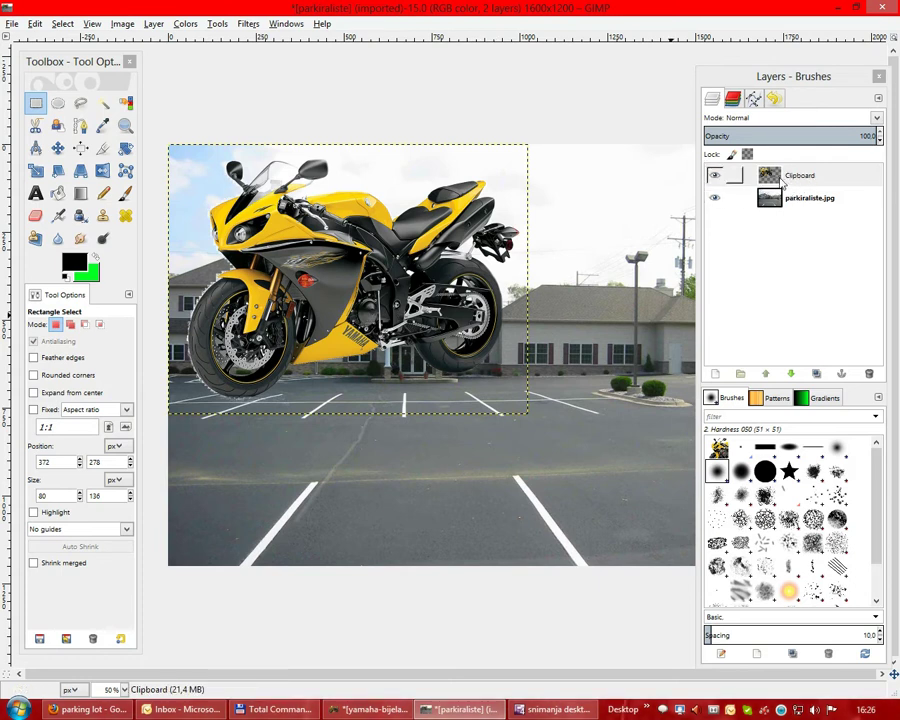
pyautogui.click(57, 149)
pyautogui.moveTo(332, 277)
pyautogui.mouseDown()
pyautogui.moveTo(357, 420)
pyautogui.moveTo(349, 425)
pyautogui.mouseUp()
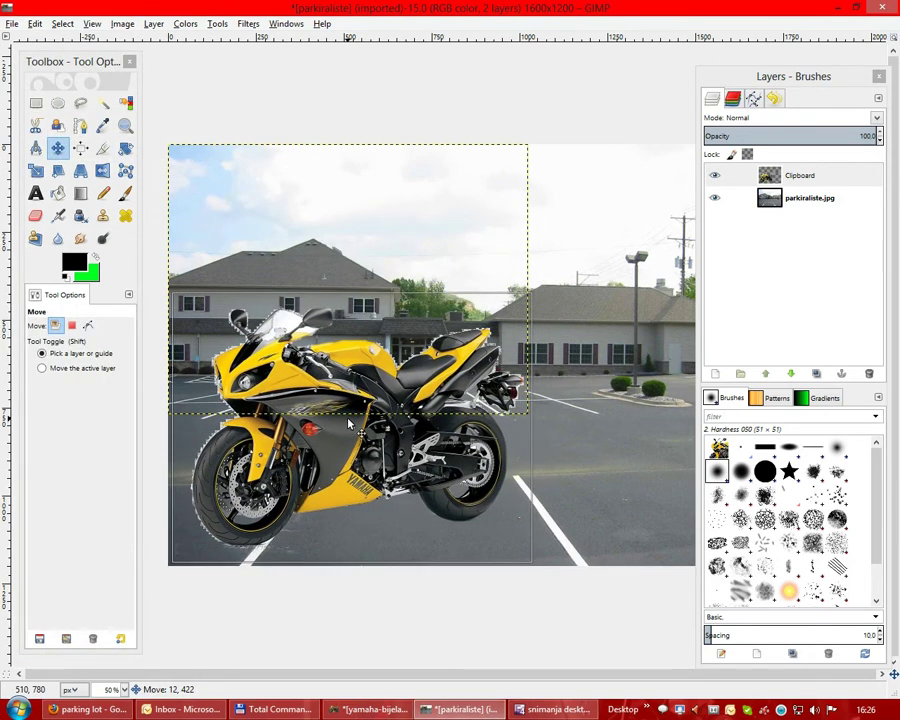
# Scale the Clipboard motorcycle layer to 549×412 pixels at the lower left
pyautogui.click(36, 171)
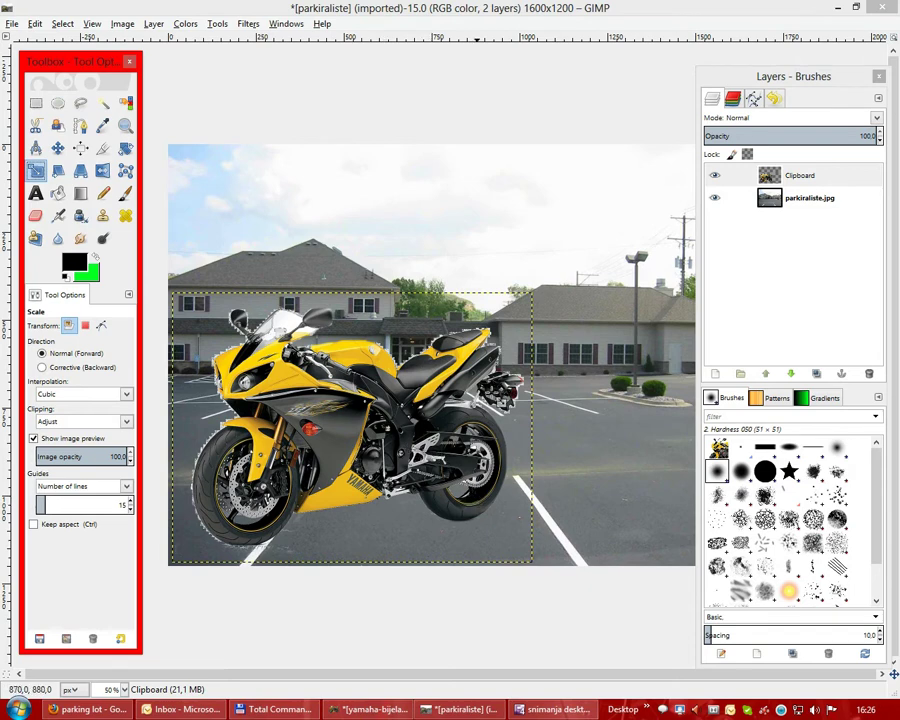
pyautogui.press('Tab')
pyautogui.click(520, 313)
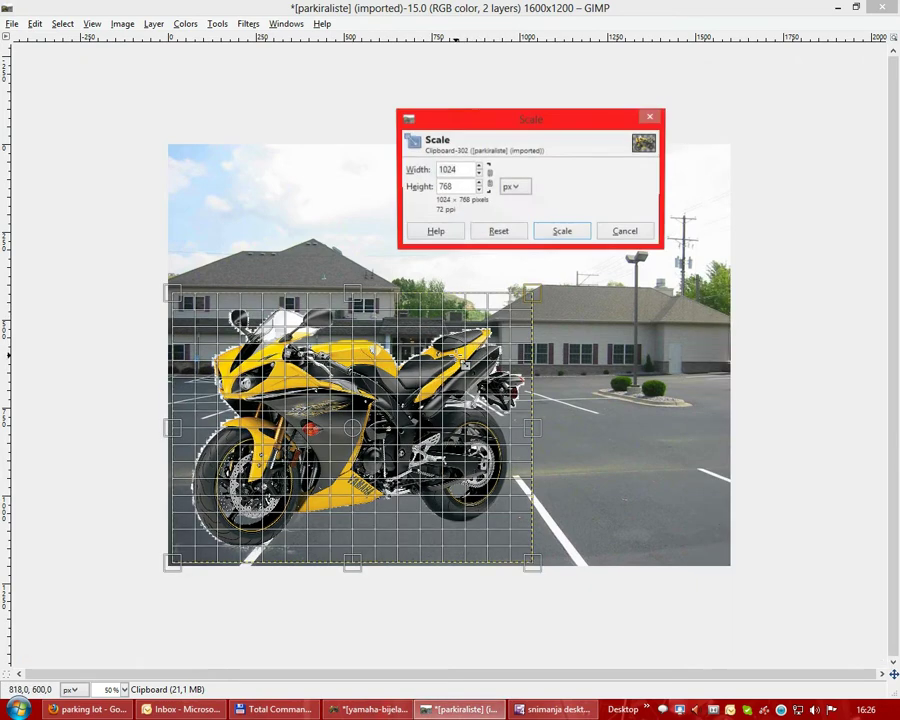
pyautogui.press('Tab')
pyautogui.moveTo(545, 302)
pyautogui.mouseDown()
pyautogui.moveTo(287, 450)
pyautogui.moveTo(318, 425)
pyautogui.mouseUp()
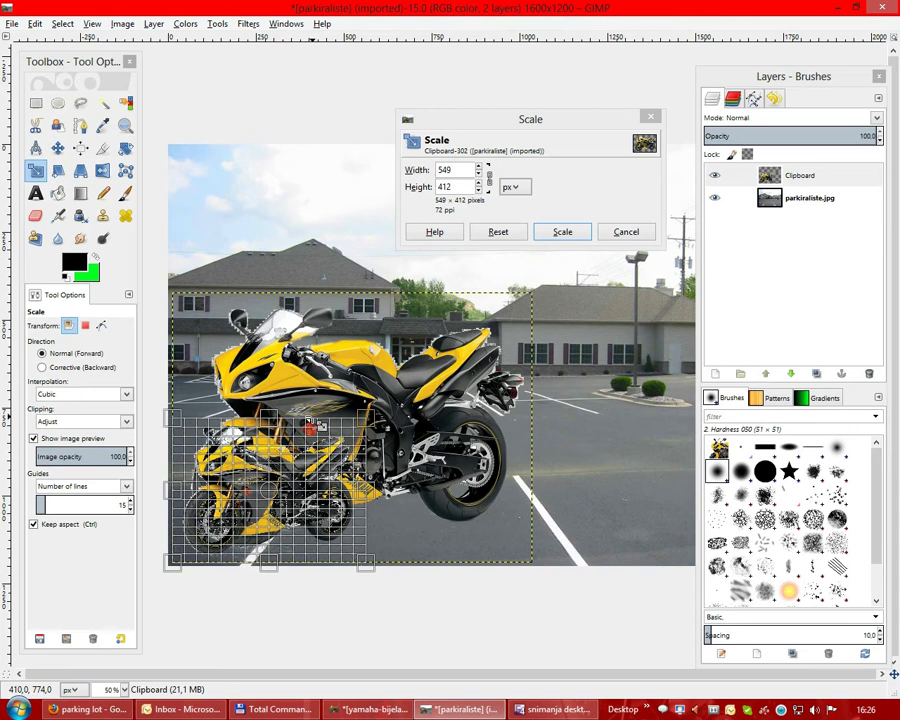
pyautogui.click(564, 232)
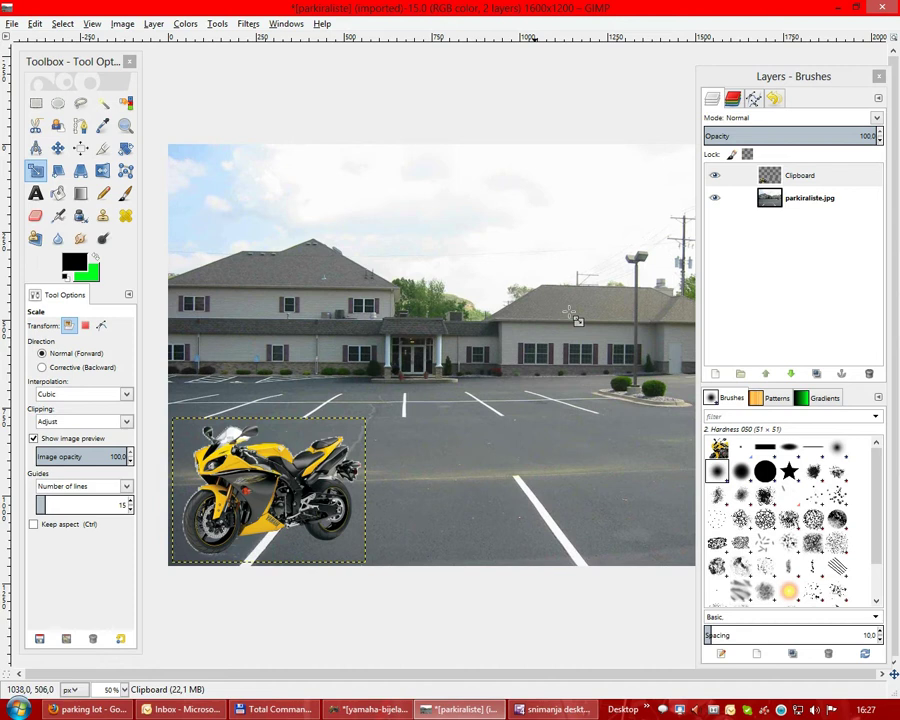
# Duplicate the Clipboard layer into 'Clipboard copy', leaving the original Clipboard layer active
pyautogui.rightClick(811, 178)
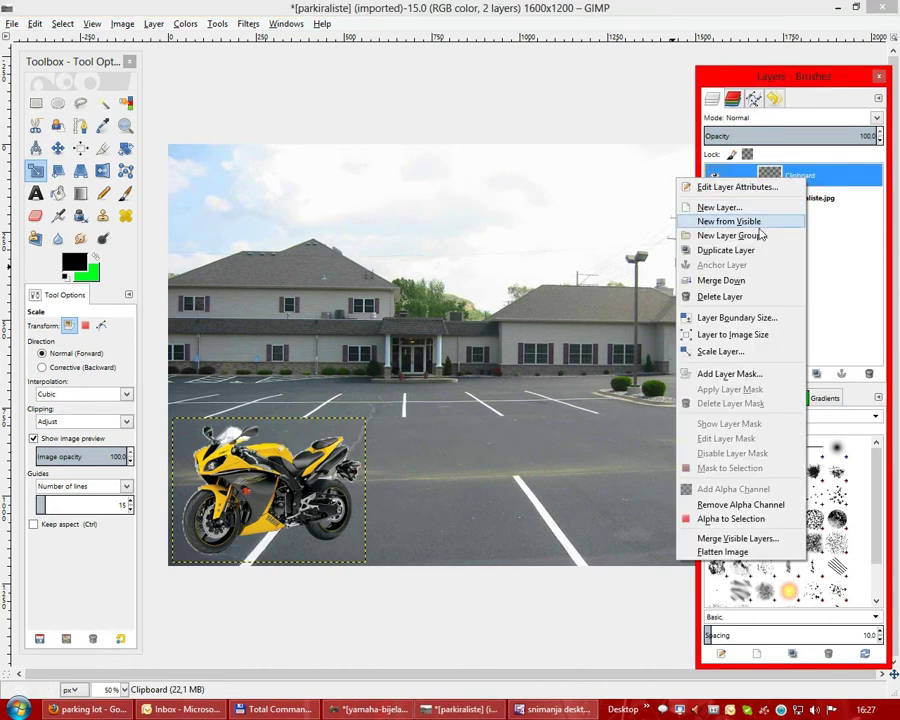
pyautogui.rightClick(813, 181)
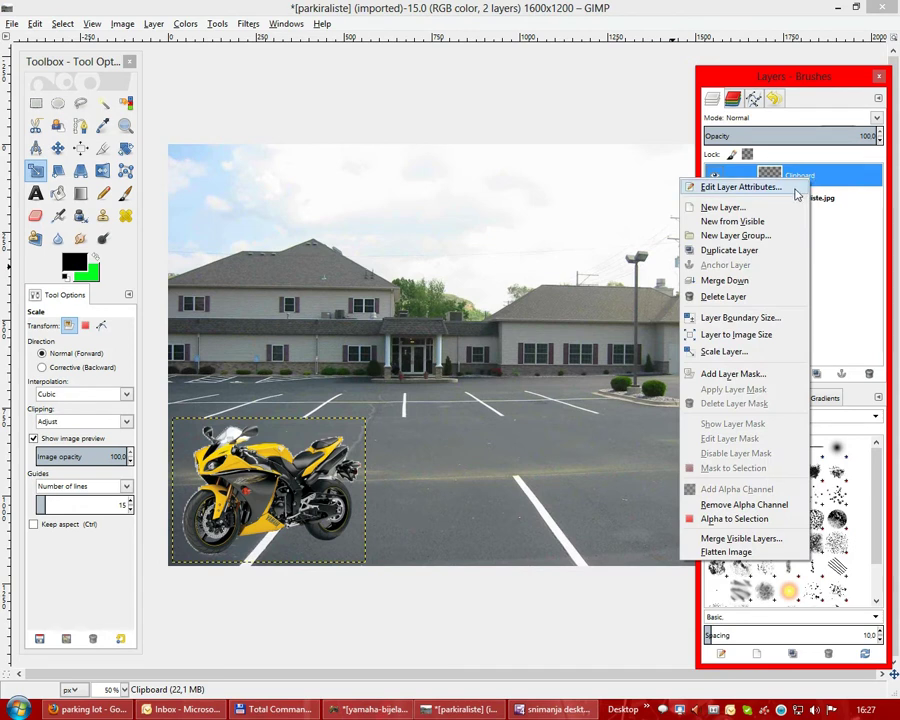
pyautogui.click(722, 251)
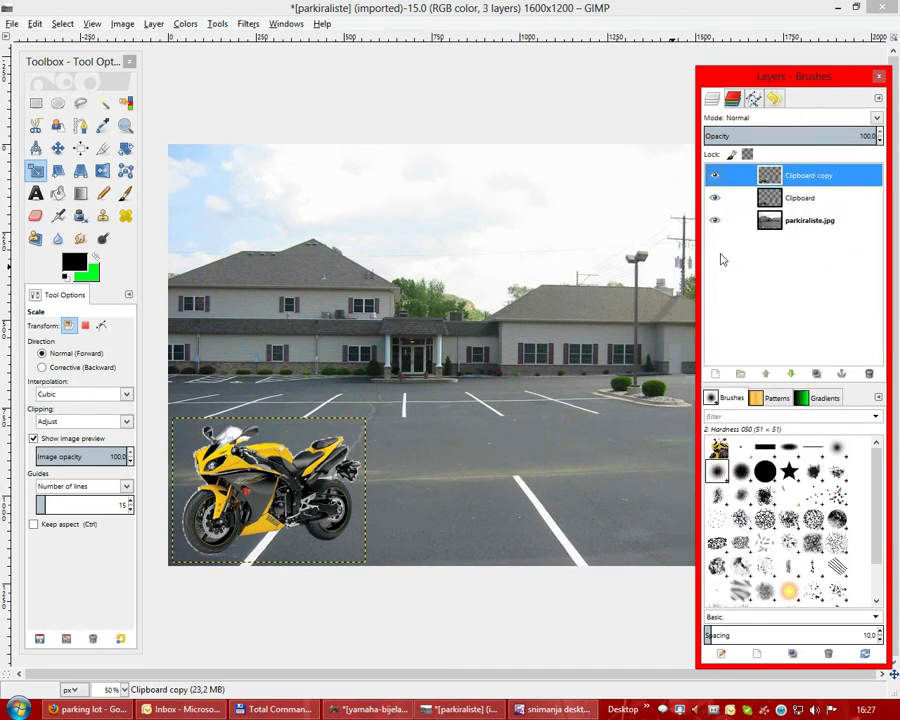
pyautogui.click(803, 200)
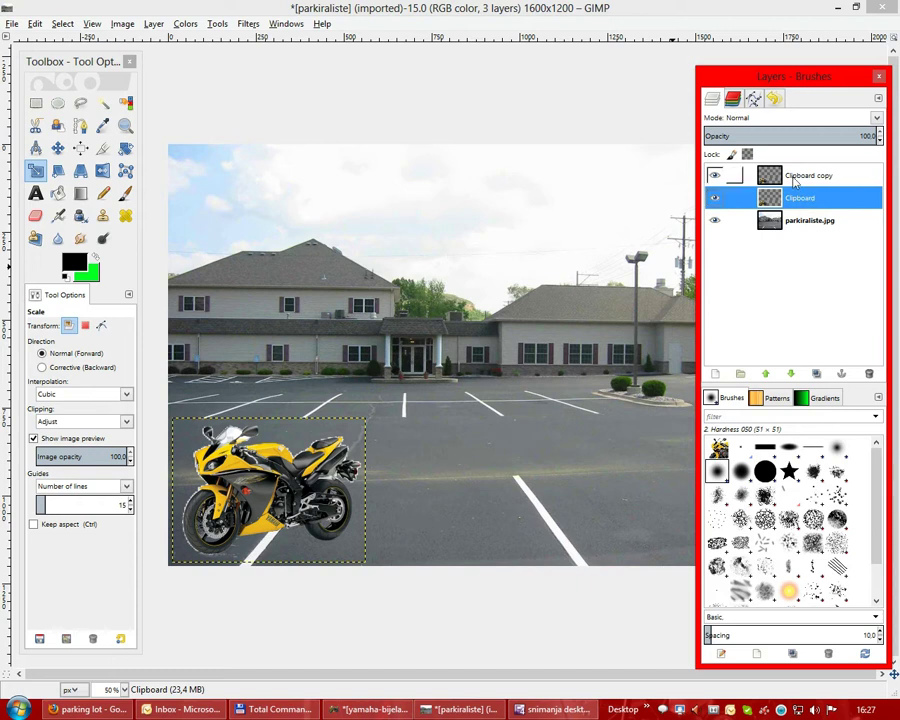
pyautogui.click(795, 178)
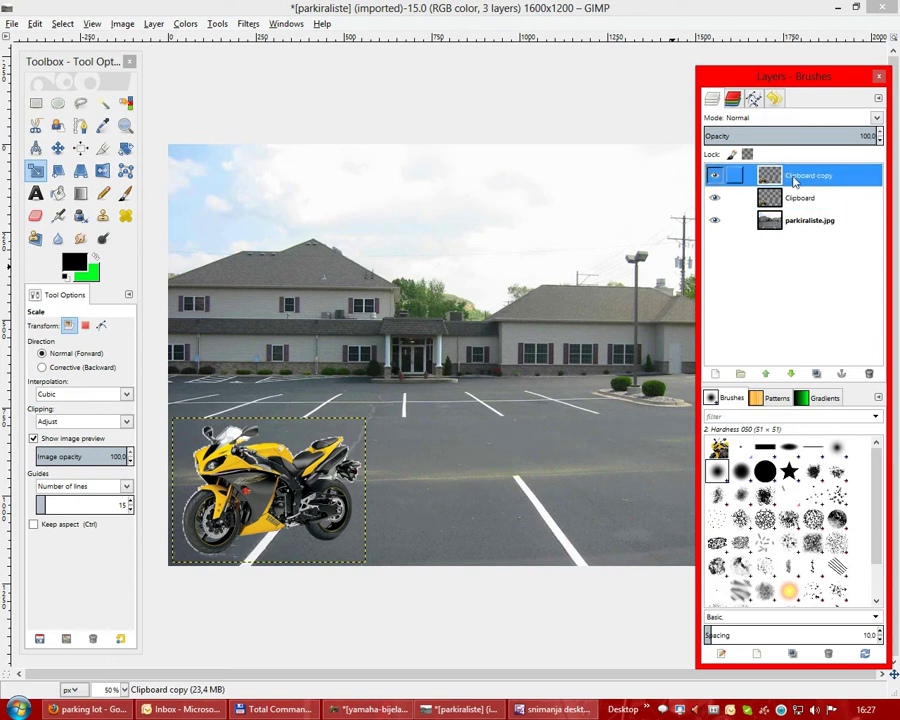
pyautogui.click(800, 198)
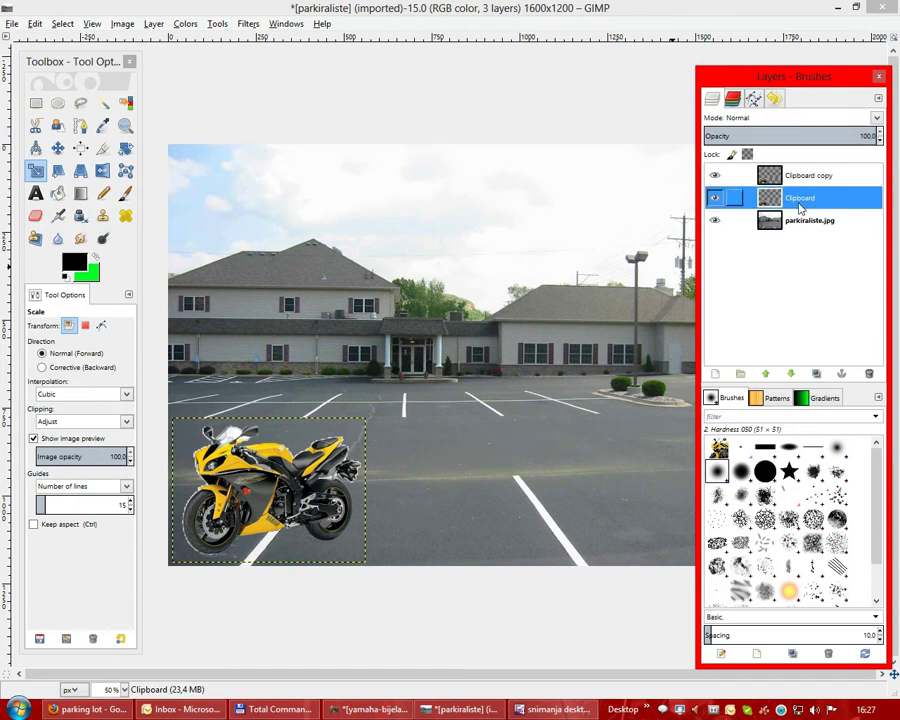
# Rename the Clipboard layer to motor-zuti and Clipboard copy to motor-crveni
pyautogui.rightClick(801, 206)
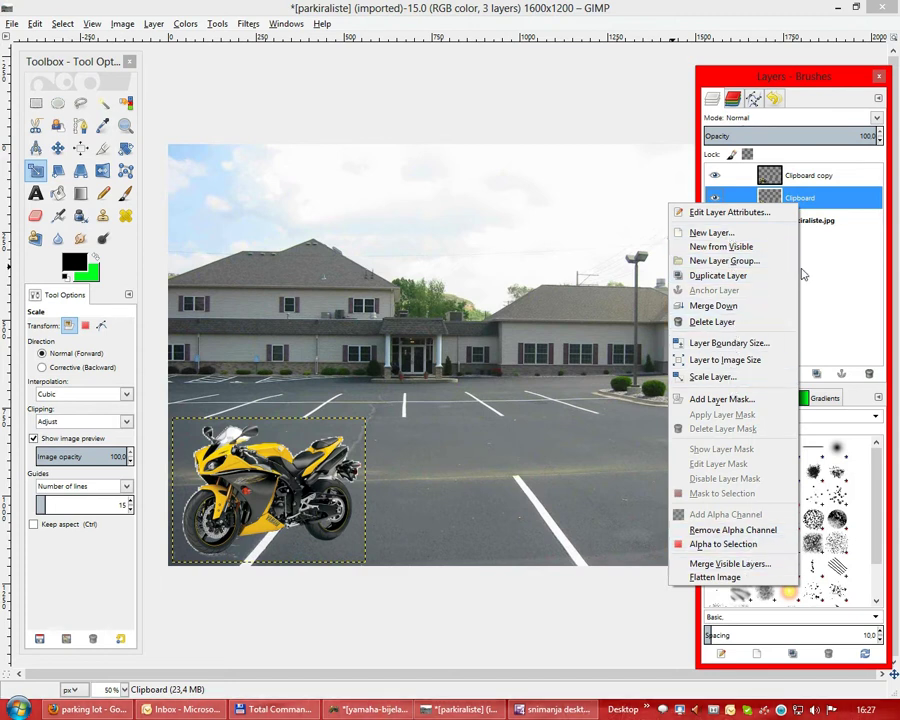
pyautogui.click(808, 213)
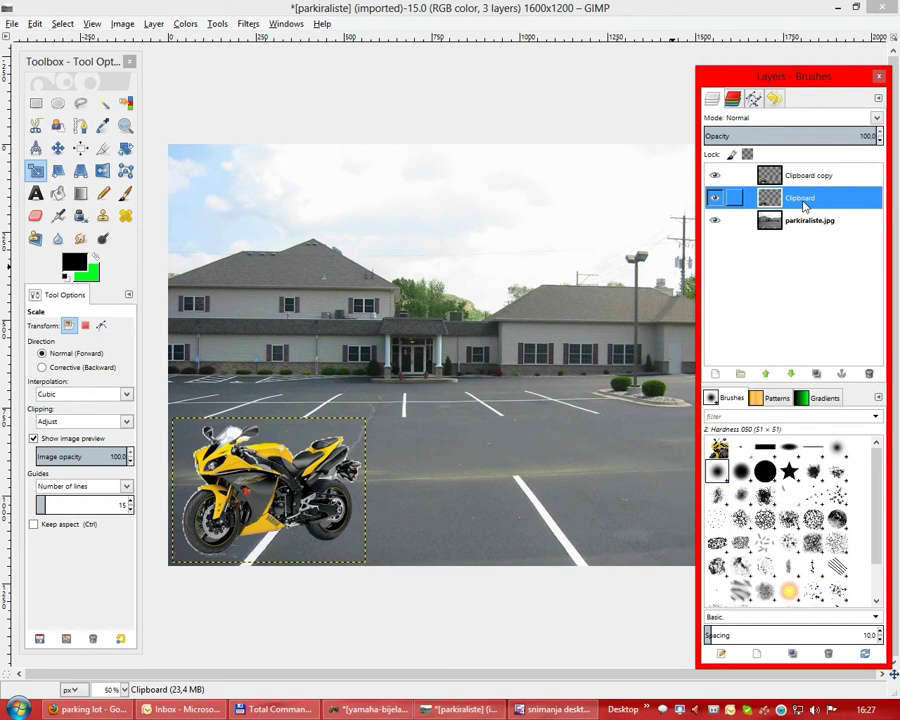
pyautogui.doubleClick(803, 203)
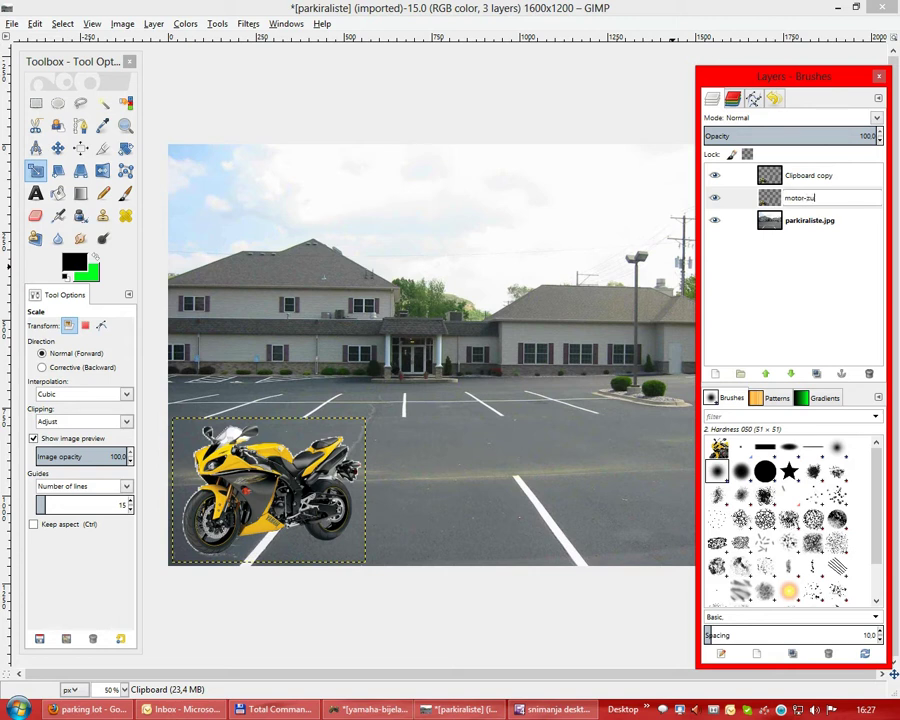
pyautogui.write('ti')
pyautogui.press('Return')
pyautogui.doubleClick(805, 178)
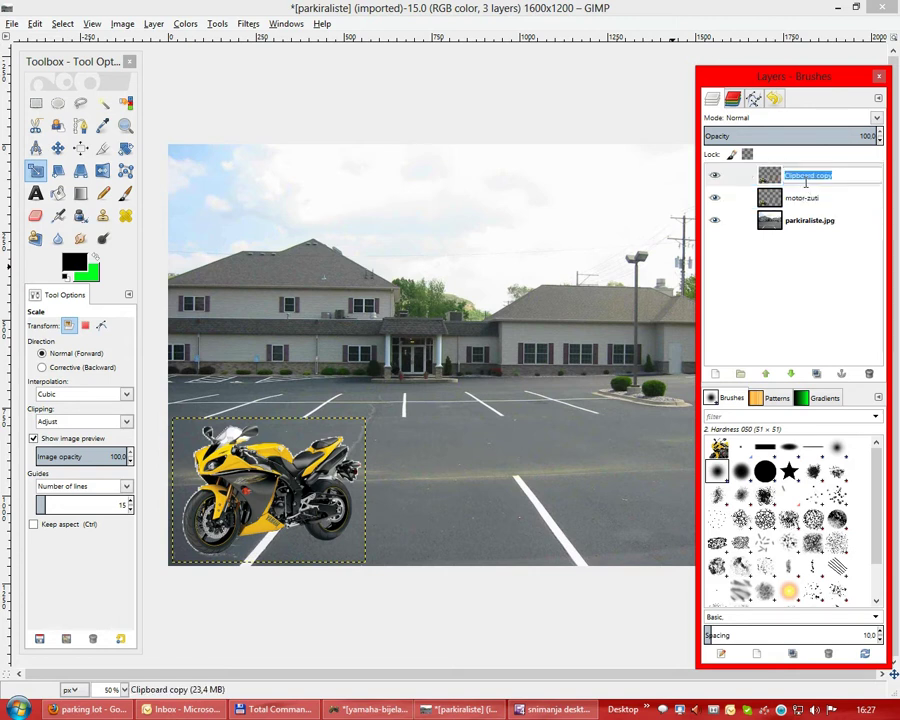
pyautogui.write('mo')
pyautogui.press('Return')
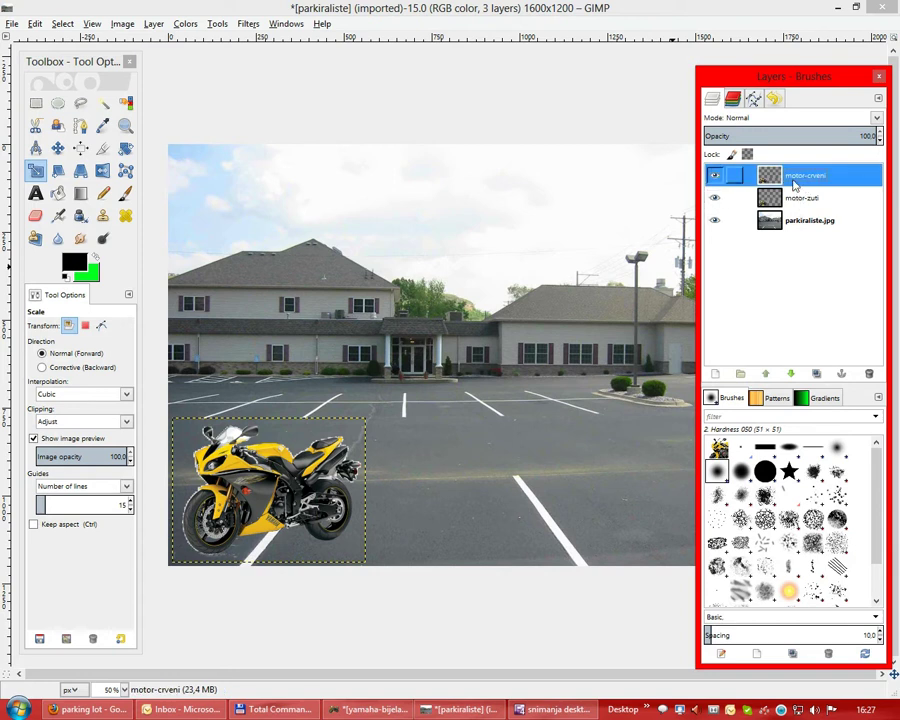
# Duplicate motor-crveni and rename the copy motor-zeleni
pyautogui.rightClick(784, 178)
pyautogui.click(727, 254)
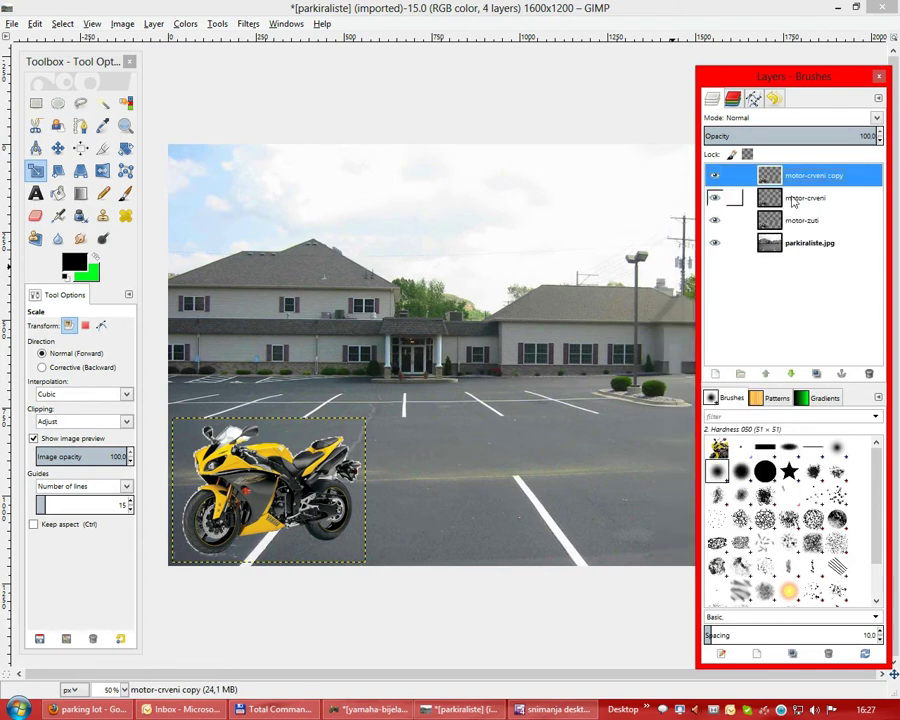
pyautogui.doubleClick(805, 176)
pyautogui.press('End')
pyautogui.press('BackSpace')
pyautogui.press('BackSpace')
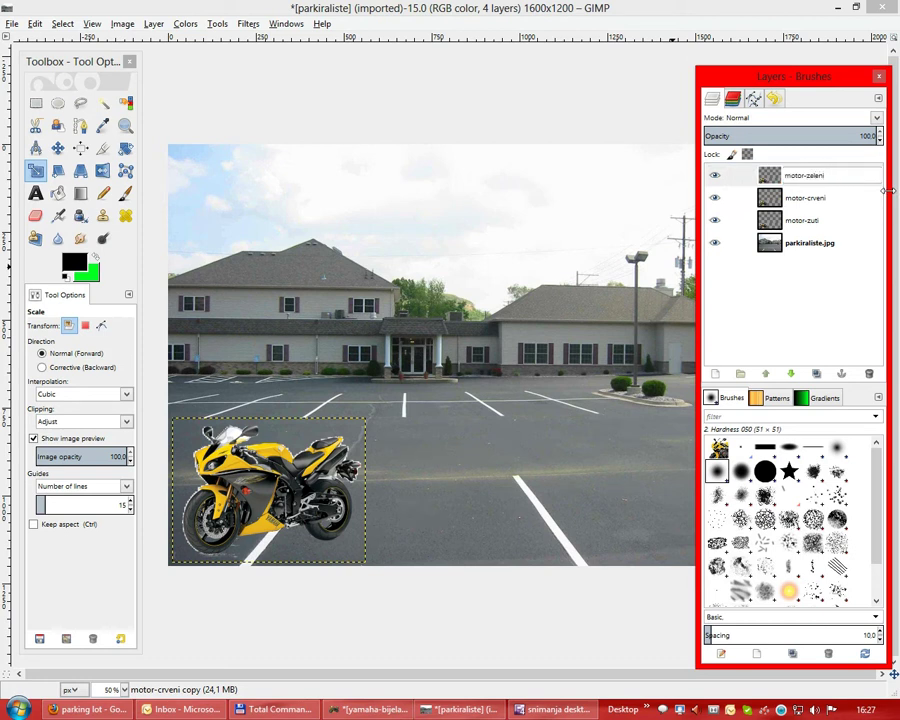
pyautogui.press('Return')
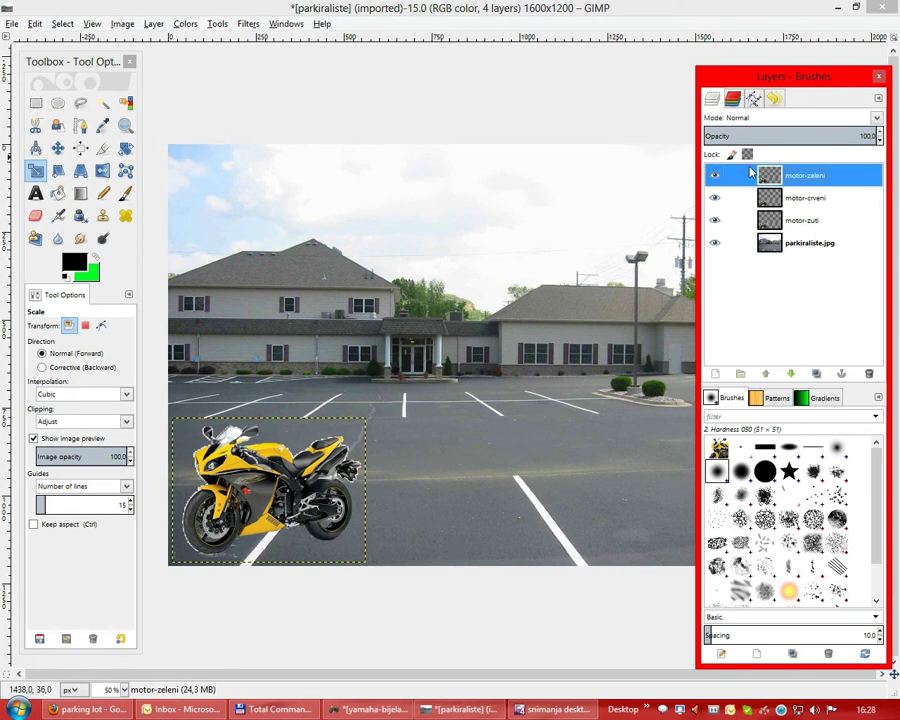
# Duplicate motor-zeleni with Shift+Ctrl+D and rename the copy motor-plavi
pyautogui.rightClick(818, 176)
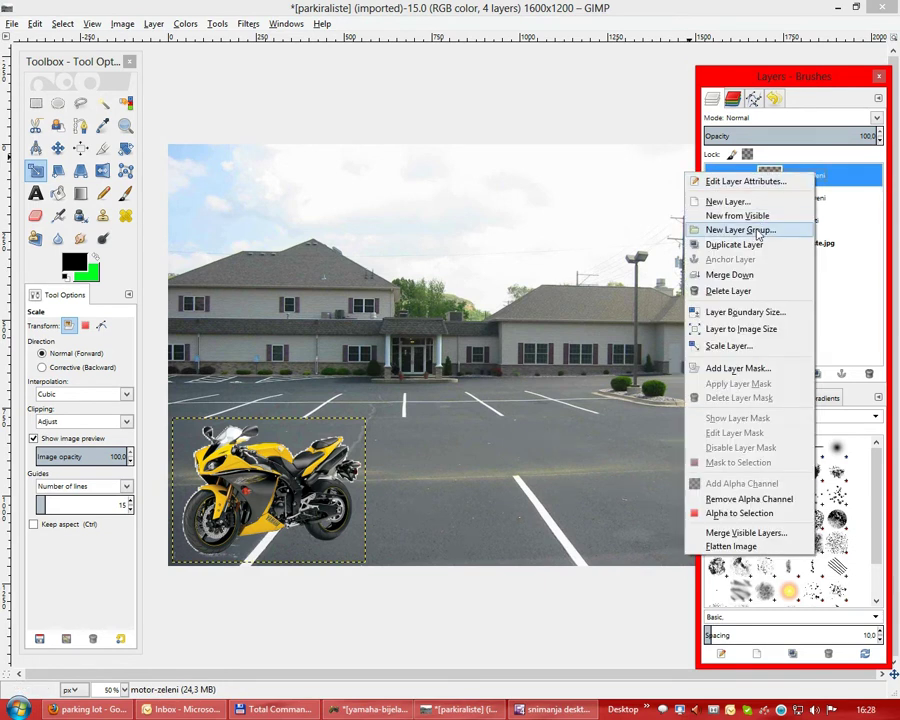
pyautogui.press('Escape')
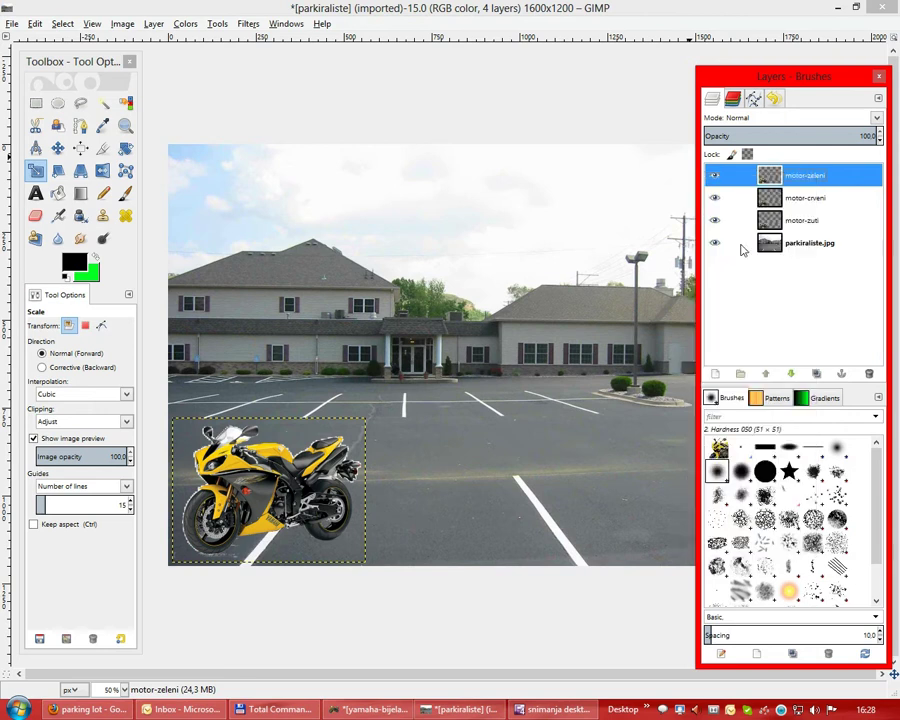
pyautogui.hotkey('shift', 'ctrl', 'd')
pyautogui.doubleClick(806, 175)
pyautogui.write('motor-plavi')
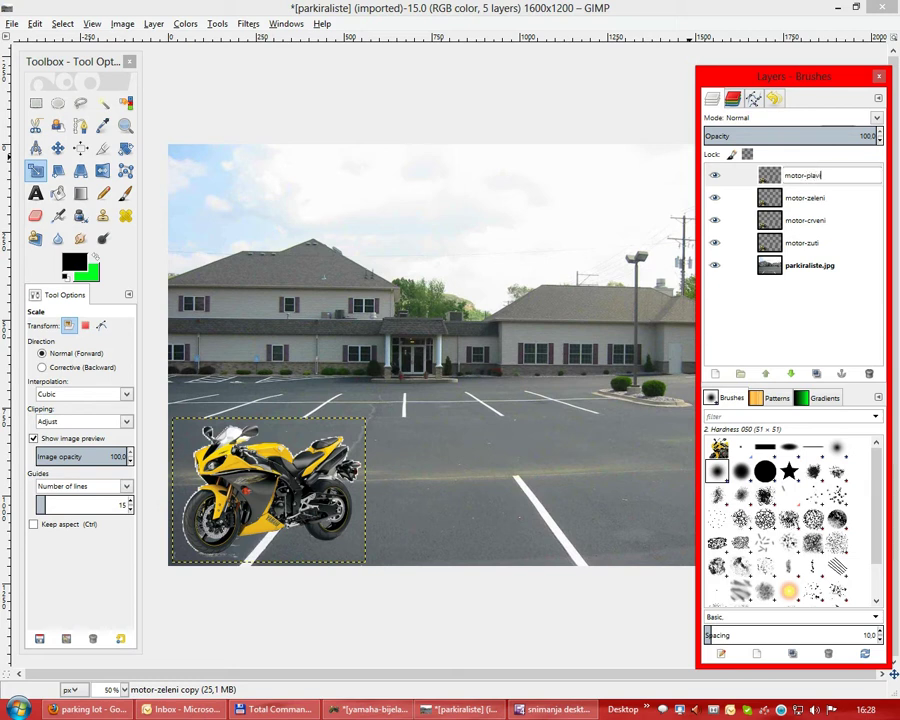
pyautogui.press('Return')
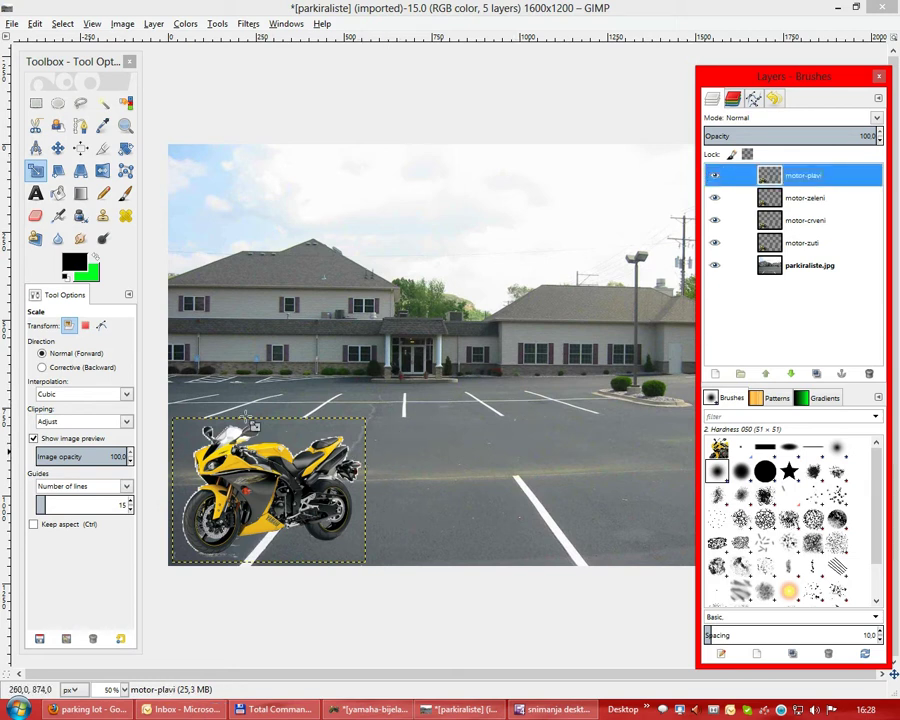
pyautogui.click(58, 148)
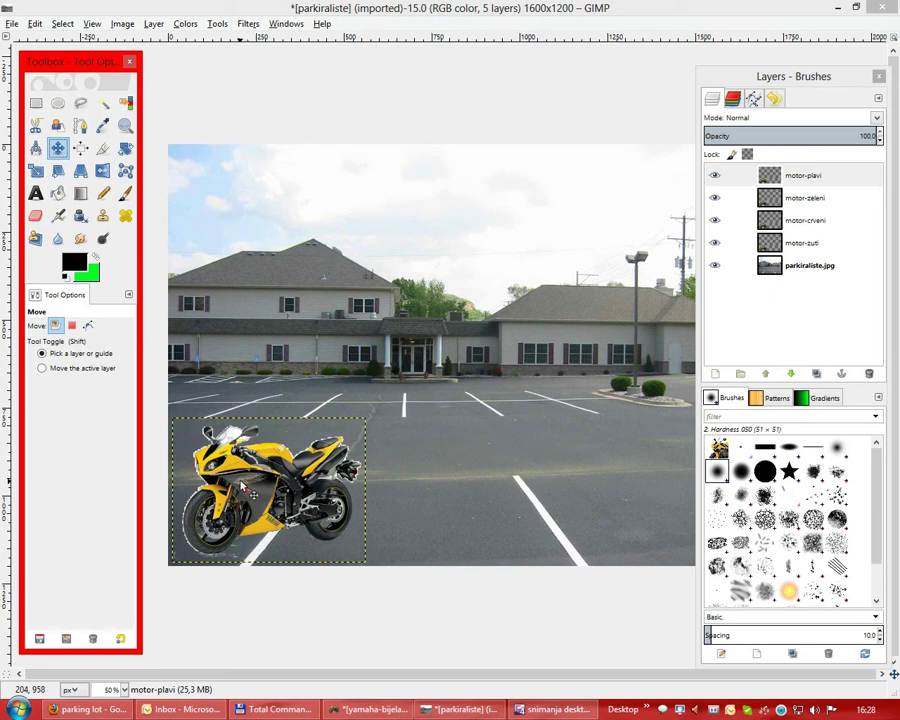
# Move one bike to the lower right and motor-zeleni and motor-crveni up by the building
pyautogui.moveTo(258, 483); pyautogui.dragTo(466, 487)
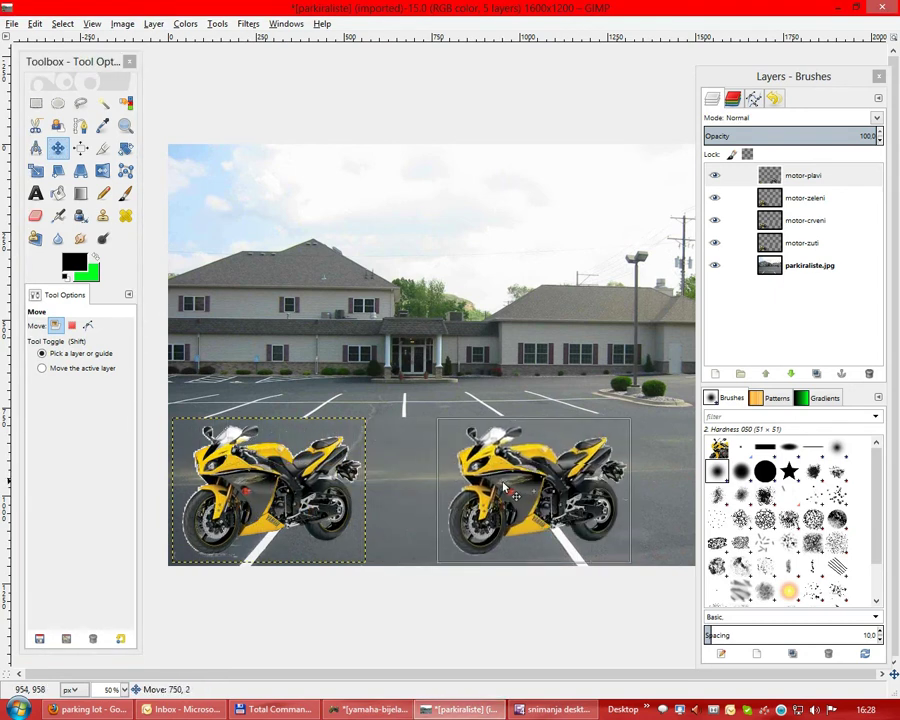
pyautogui.moveTo(467, 485); pyautogui.dragTo(497, 481)
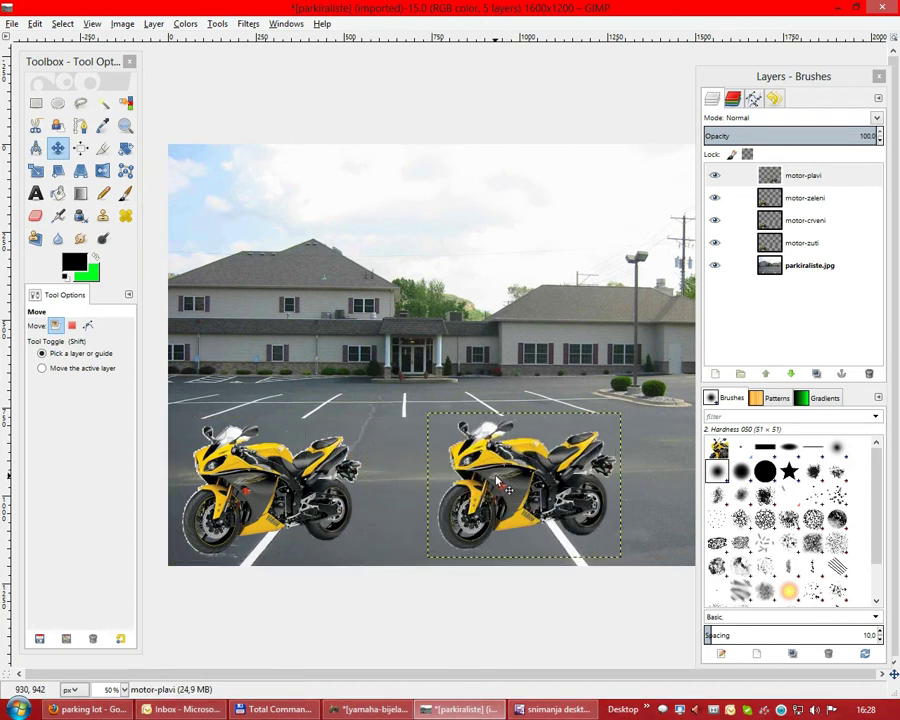
pyautogui.moveTo(268, 484); pyautogui.dragTo(283, 288)
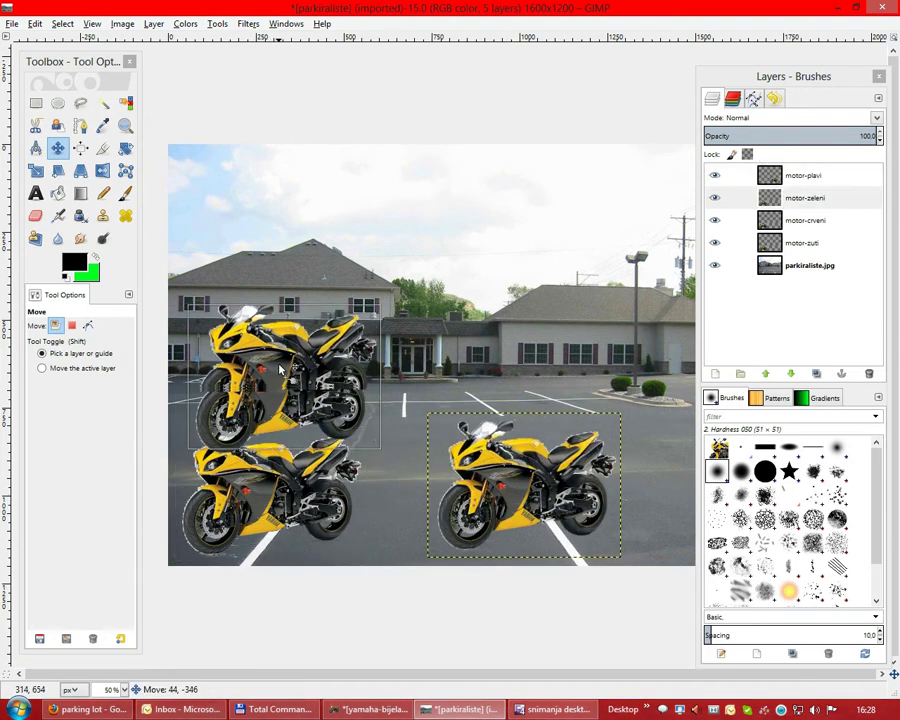
pyautogui.moveTo(287, 485); pyautogui.dragTo(505, 290)
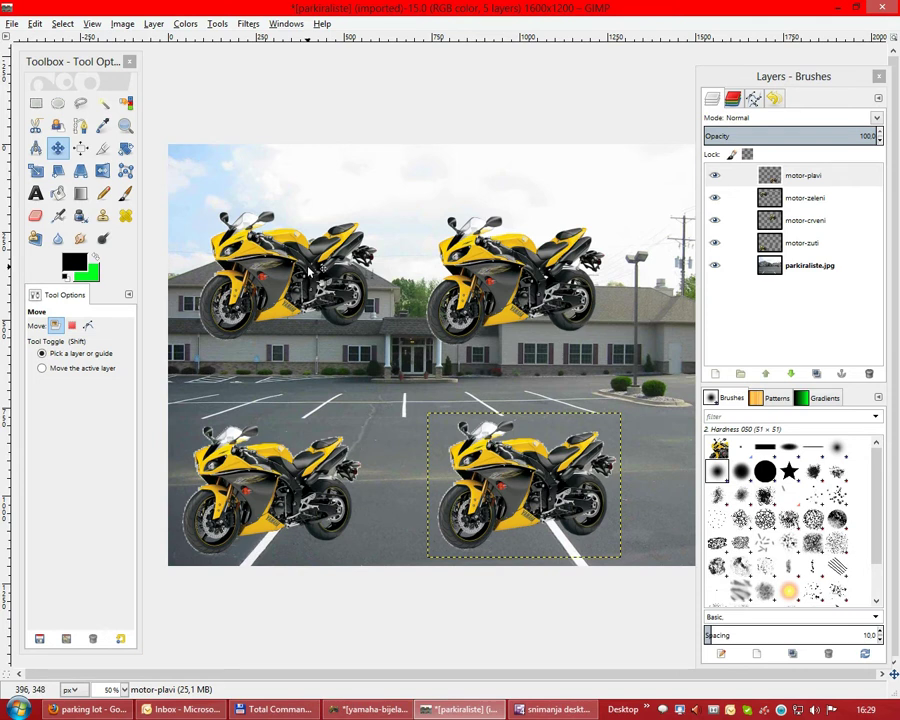
# Recolour the lower-right motor-plavi bike blue with a Hue-Saturation hue of -180
pyautogui.click(512, 281)
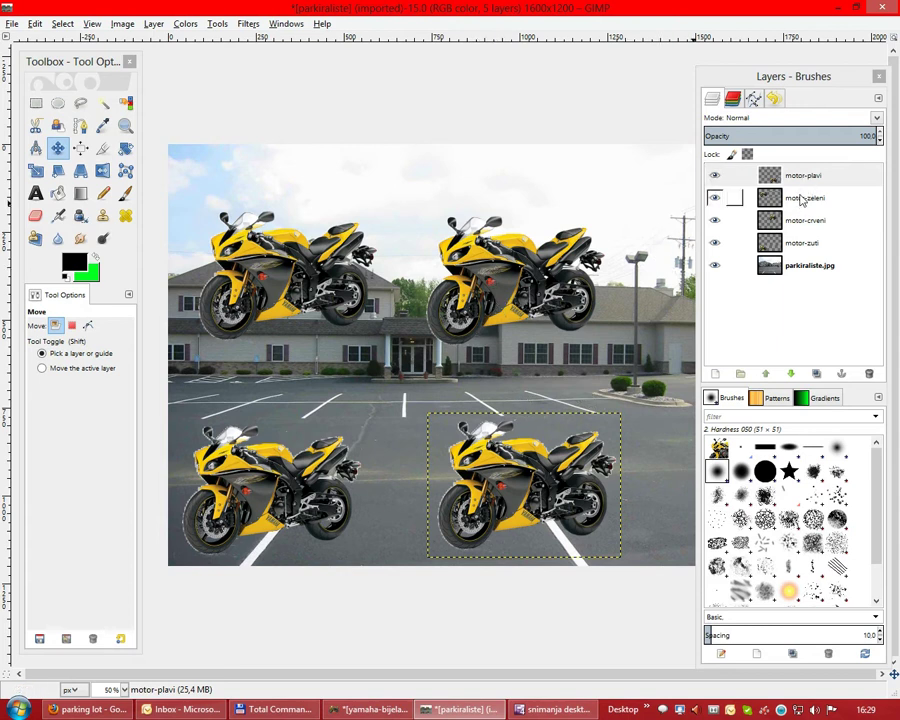
pyautogui.click(801, 198)
pyautogui.click(803, 220)
pyautogui.click(801, 243)
pyautogui.click(801, 176)
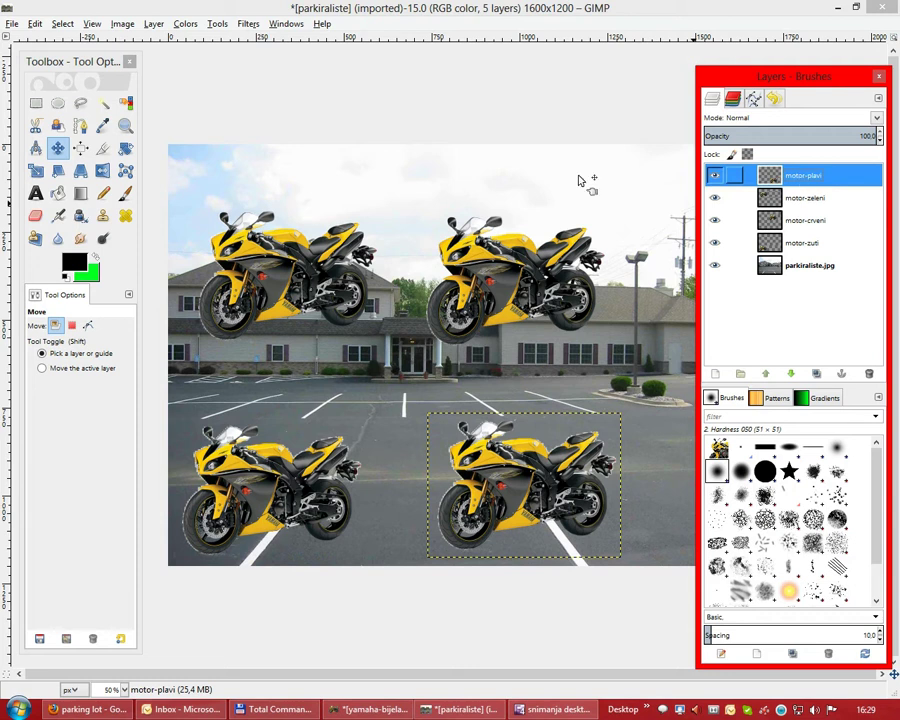
pyautogui.click(189, 25)
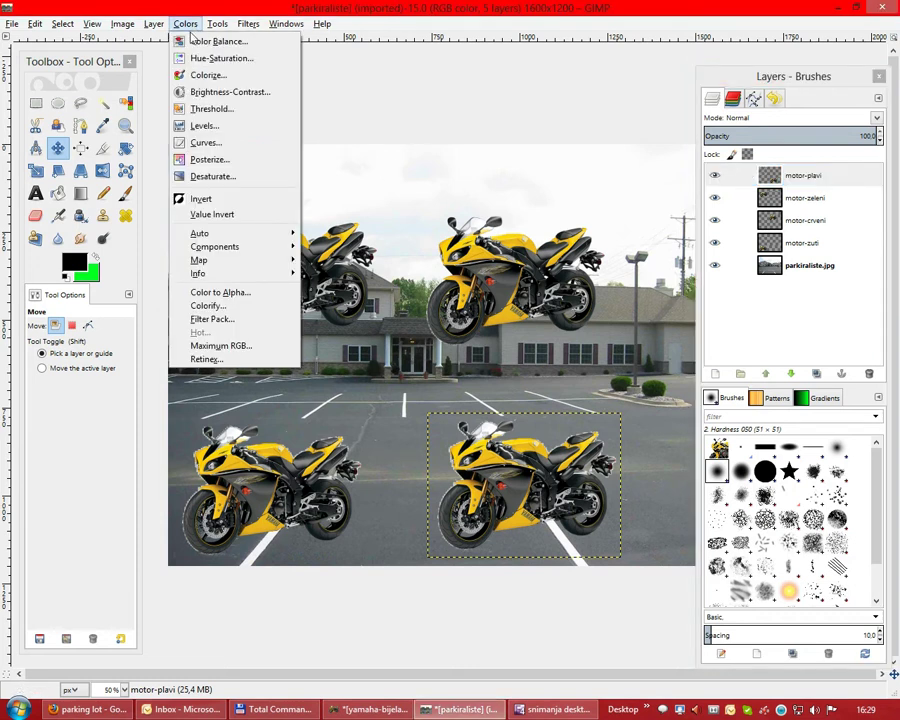
pyautogui.click(220, 58)
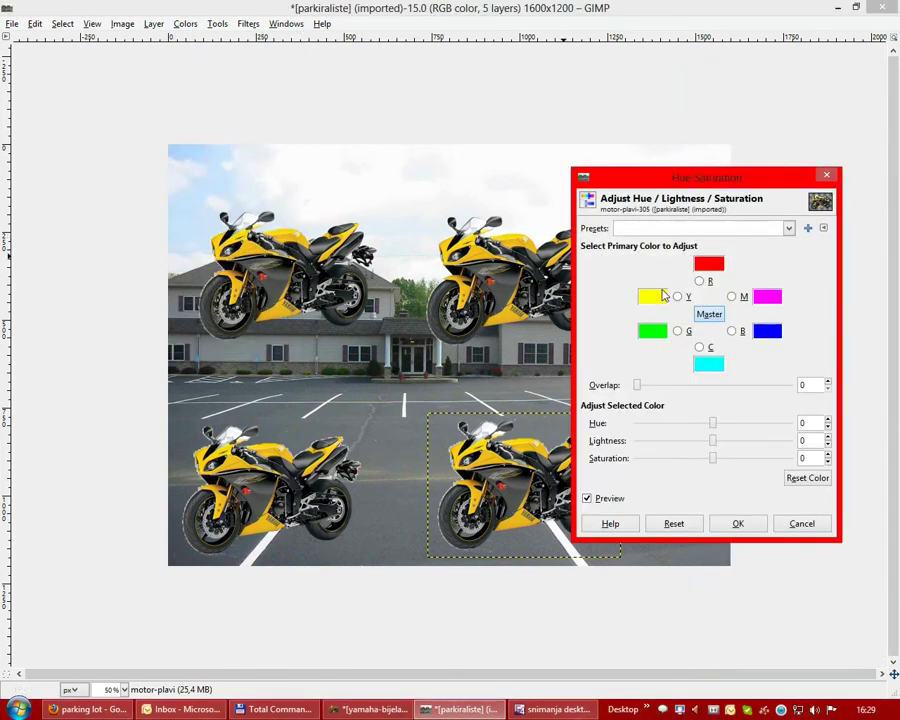
pyautogui.moveTo(665, 182); pyautogui.dragTo(583, 35)
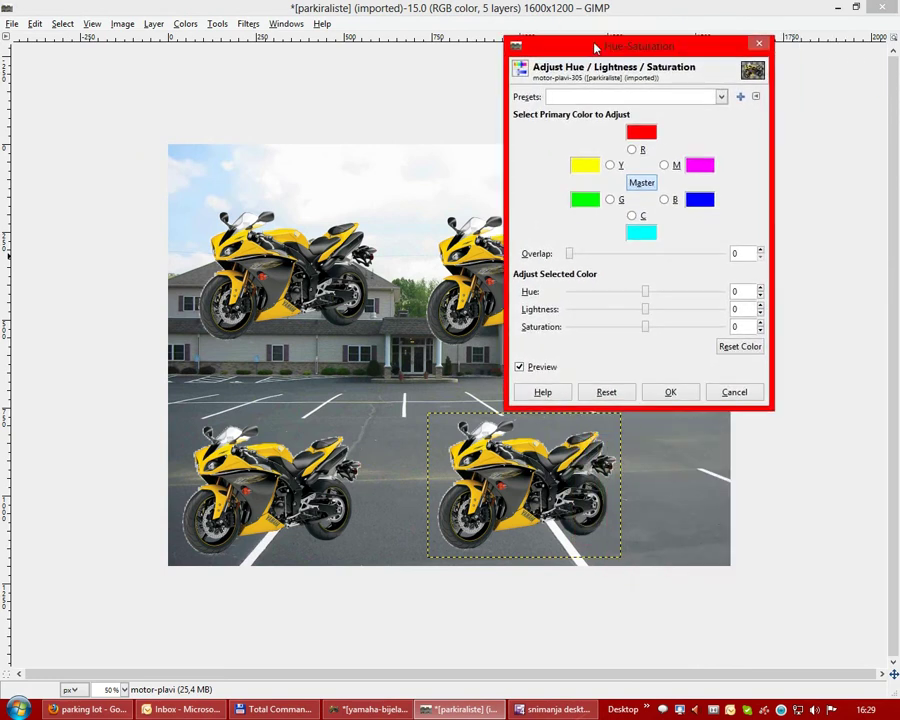
pyautogui.moveTo(631, 278); pyautogui.dragTo(554, 282)
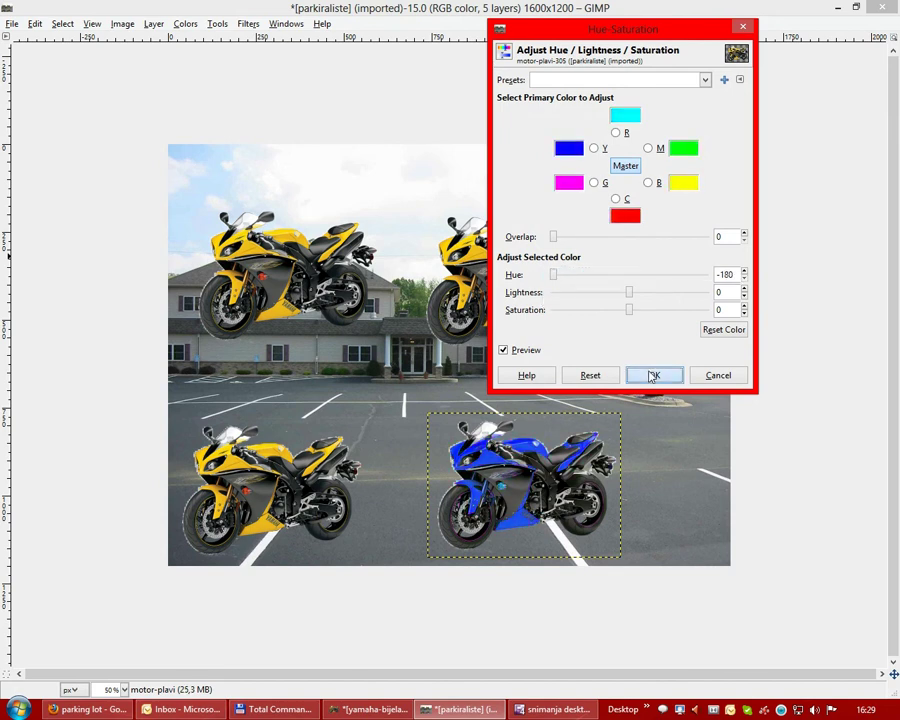
pyautogui.click(630, 373)
pyautogui.click(792, 198)
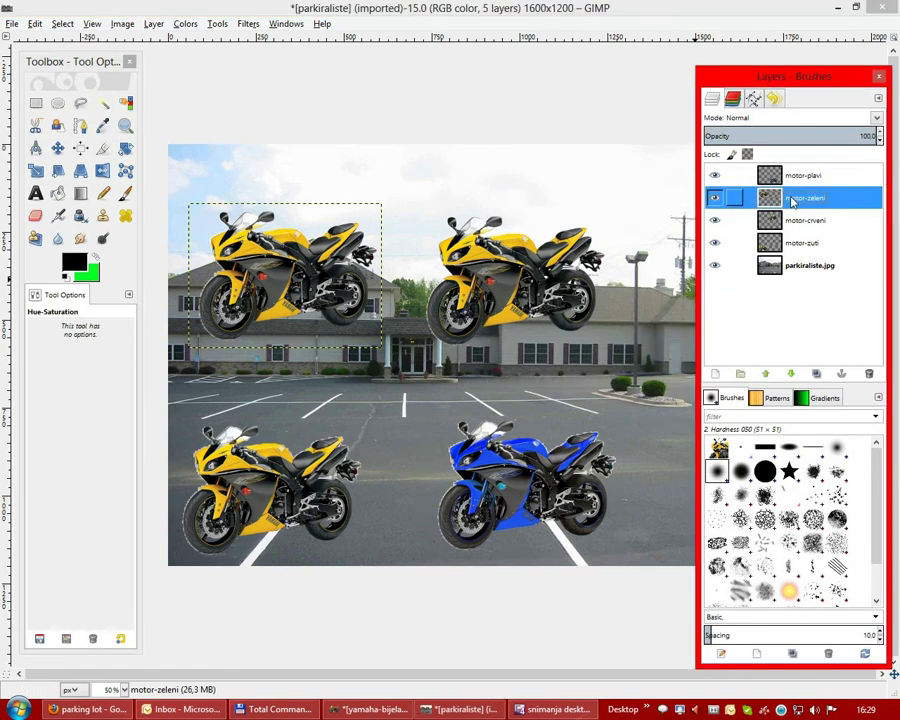
# Make the upper-left motor-zeleni bike green with a Hue-Saturation hue of 62
pyautogui.click(185, 23)
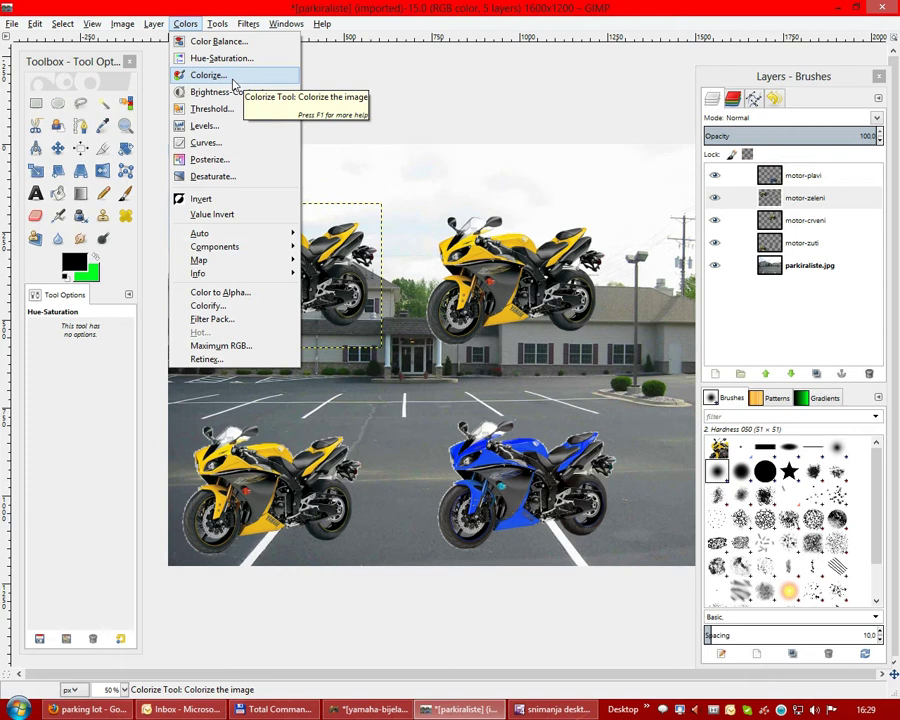
pyautogui.click(222, 58)
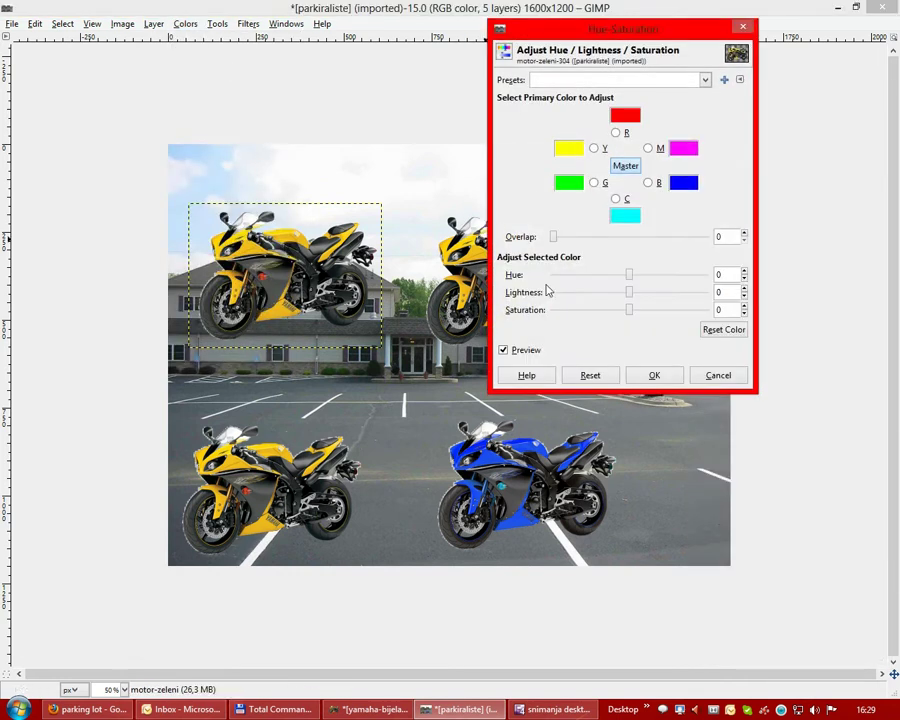
pyautogui.moveTo(626, 280)
pyautogui.mouseDown()
pyautogui.moveTo(563, 282)
pyautogui.moveTo(593, 276)
pyautogui.mouseUp()
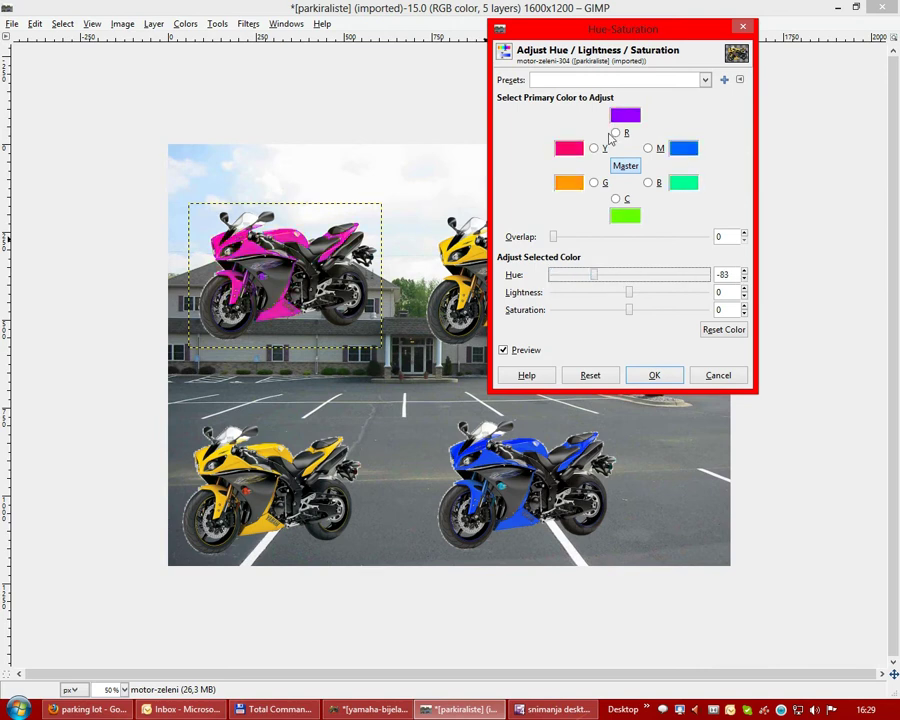
pyautogui.moveTo(604, 38); pyautogui.dragTo(469, 42)
pyautogui.moveTo(460, 284); pyautogui.dragTo(521, 287)
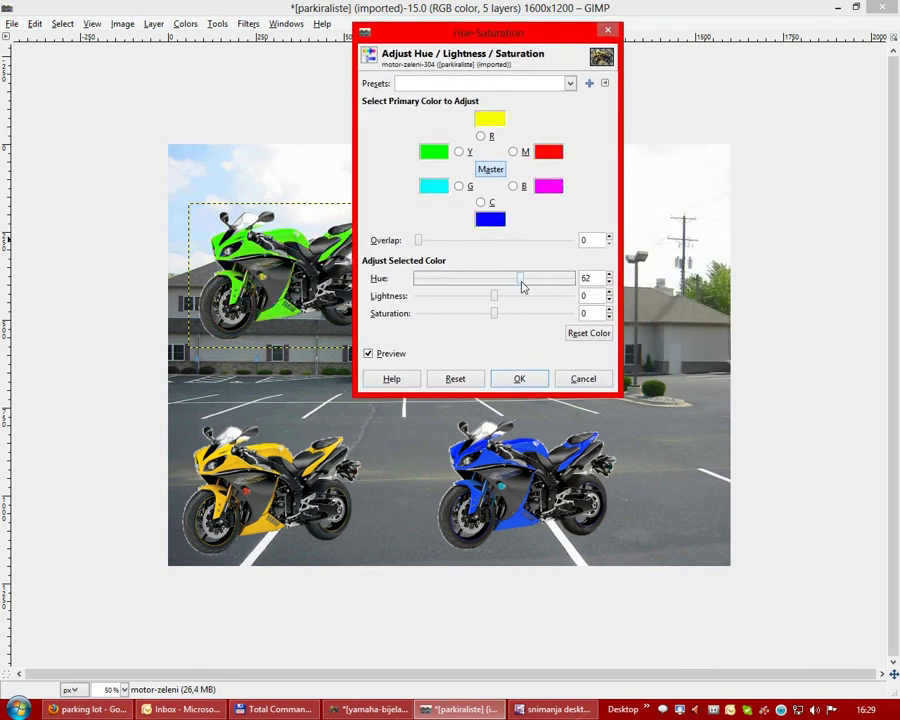
pyautogui.click(519, 378)
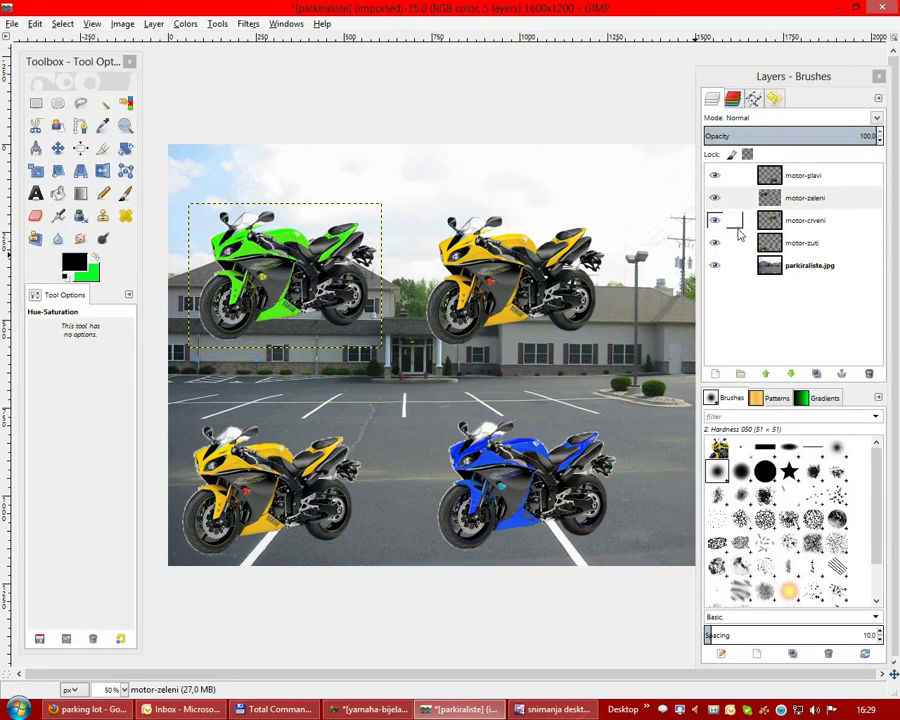
pyautogui.click(793, 224)
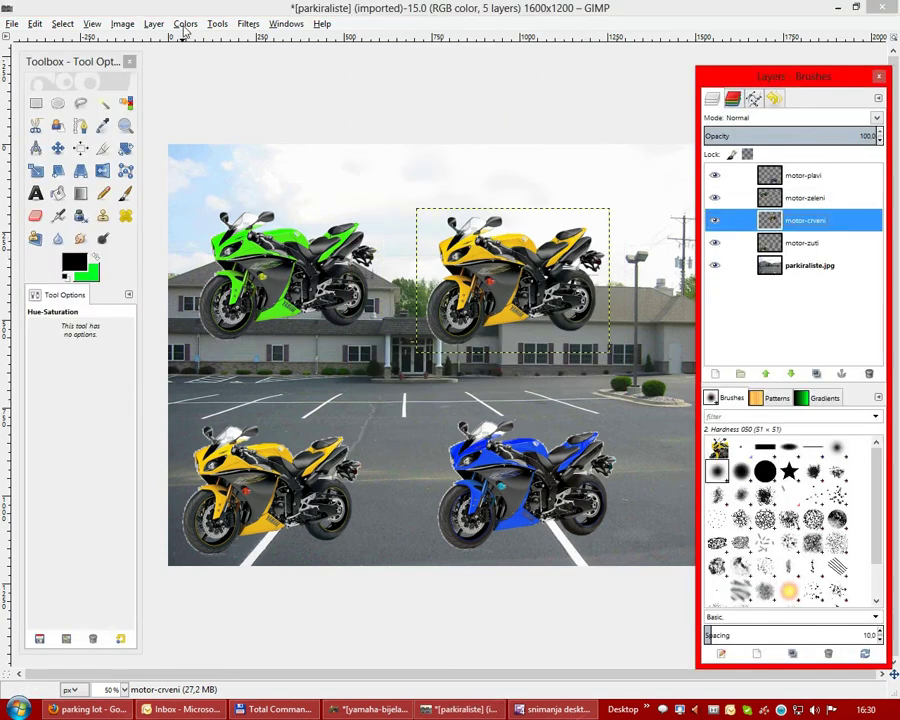
# Make the upper-right motor-crveni bike red with a Hue-Saturation hue of -52
pyautogui.click(185, 23)
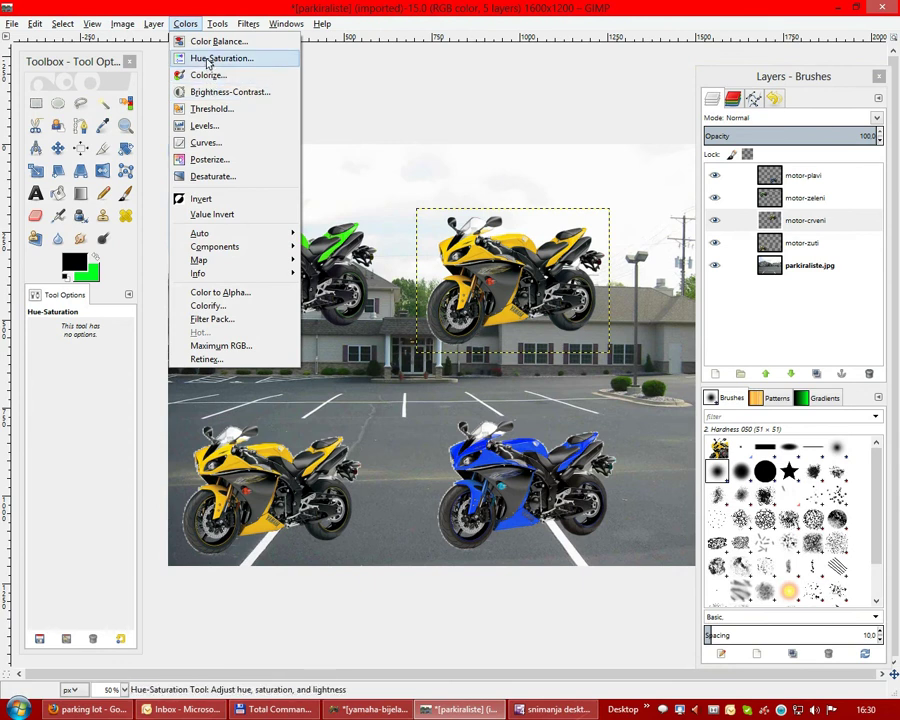
pyautogui.click(183, 58)
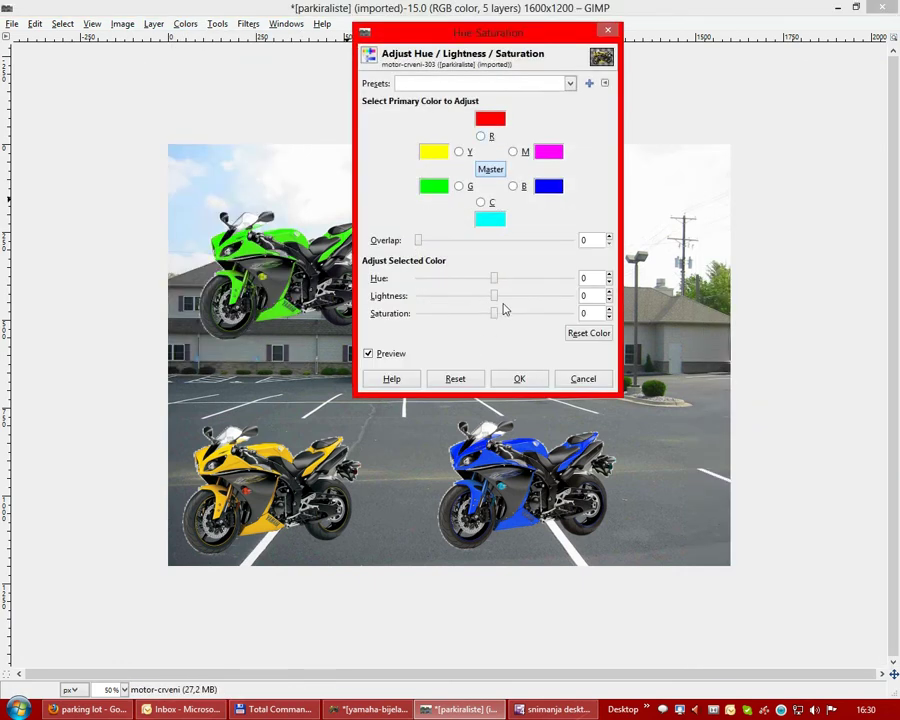
pyautogui.moveTo(494, 282)
pyautogui.mouseDown()
pyautogui.moveTo(428, 284)
pyautogui.moveTo(447, 279)
pyautogui.mouseUp()
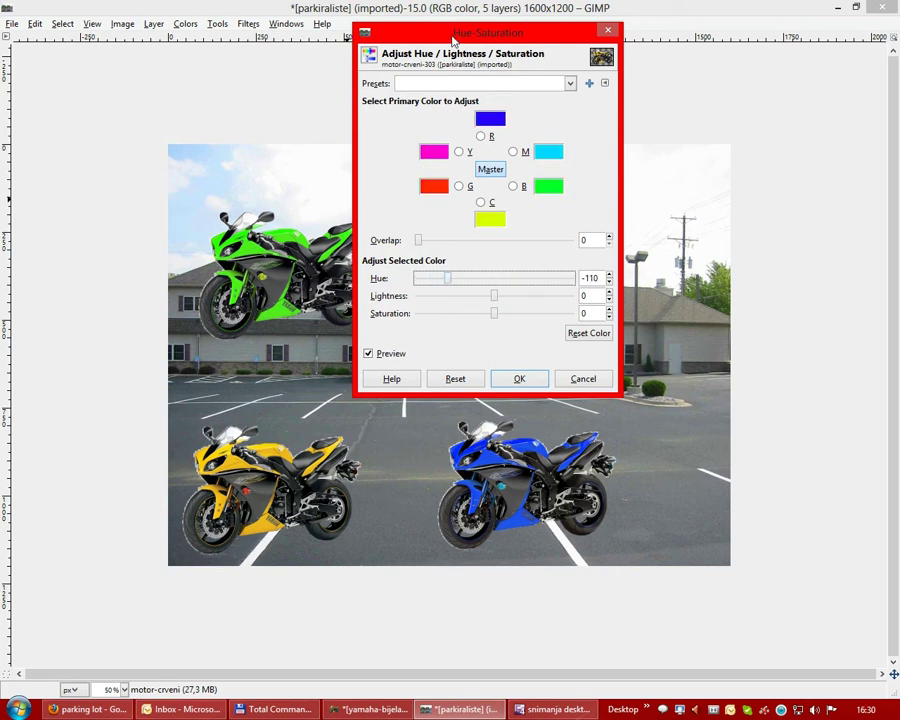
pyautogui.moveTo(453, 38); pyautogui.dragTo(217, 145)
pyautogui.moveTo(211, 389); pyautogui.dragTo(236, 393)
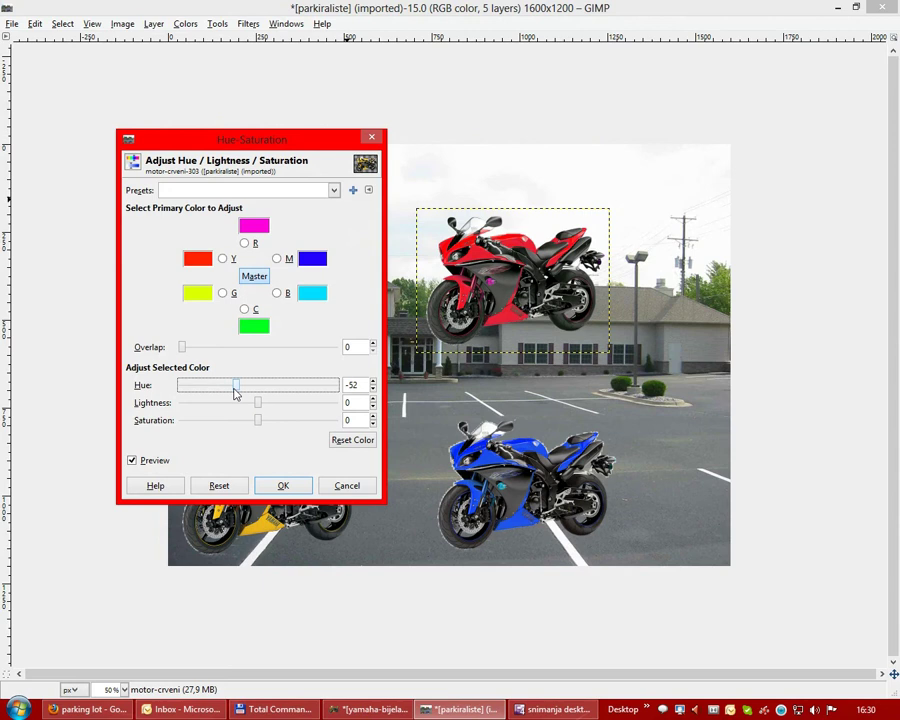
pyautogui.click(305, 485)
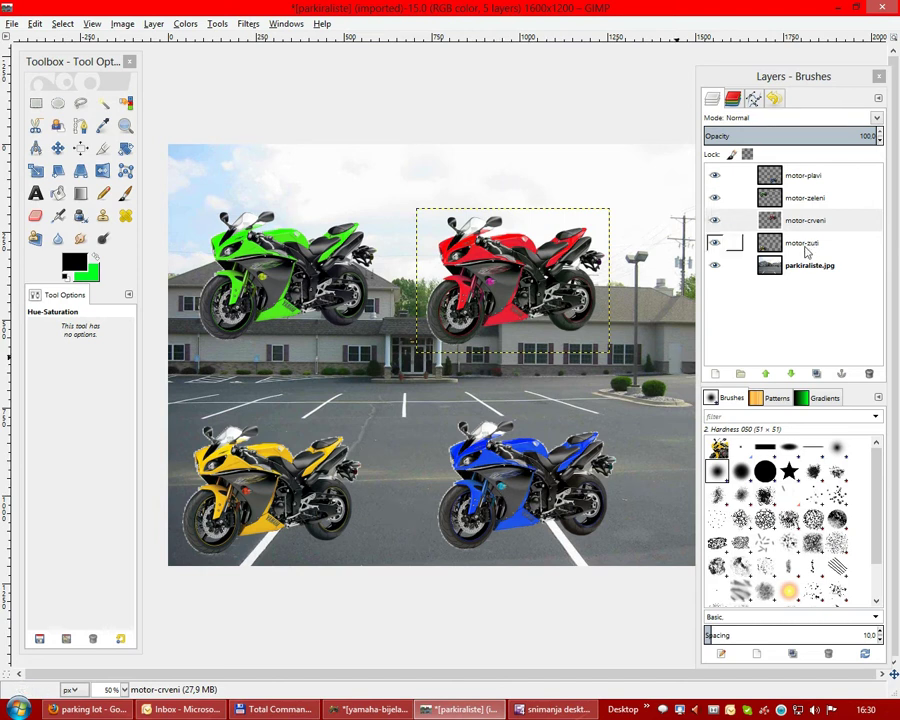
# Shift the blue motor-plavi bike 122 pixels right, then select the green and red bike layers
pyautogui.click(803, 175)
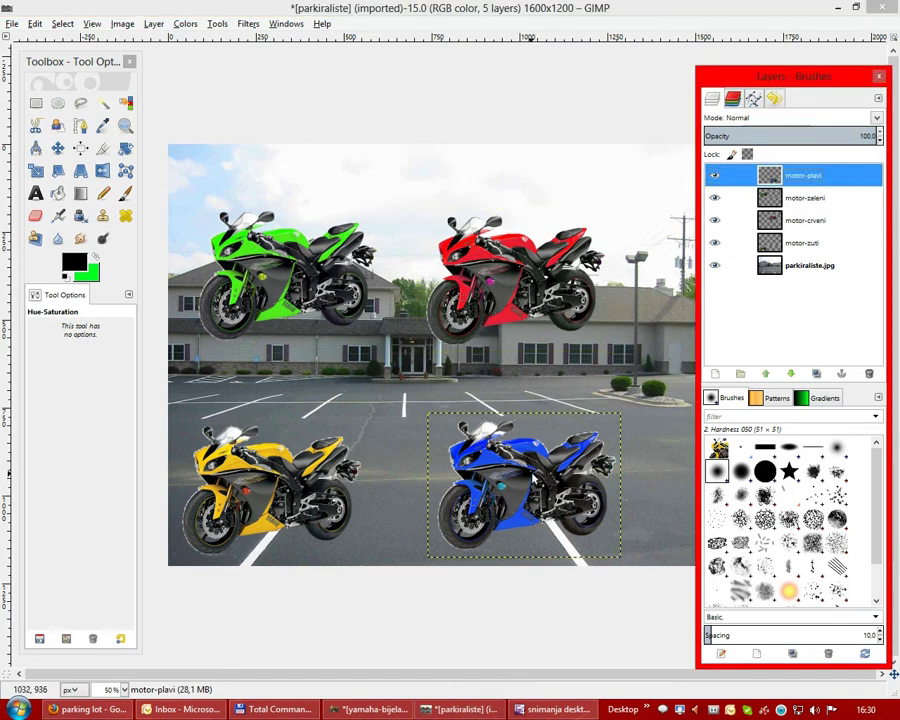
pyautogui.press('Tab')
pyautogui.click(556, 480)
pyautogui.click(345, 486)
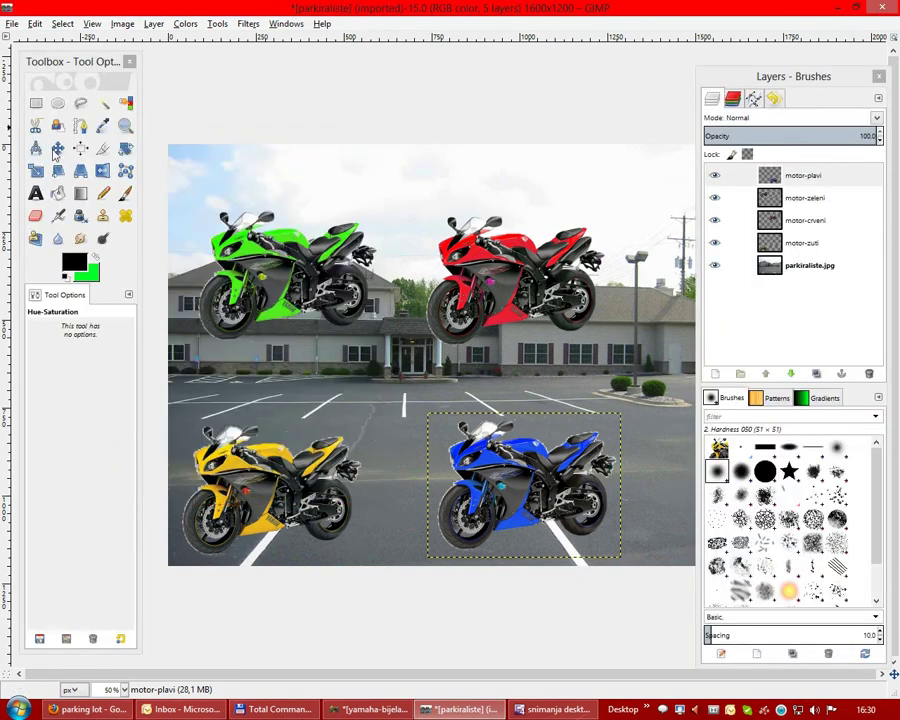
pyautogui.moveTo(500, 480); pyautogui.dragTo(549, 483)
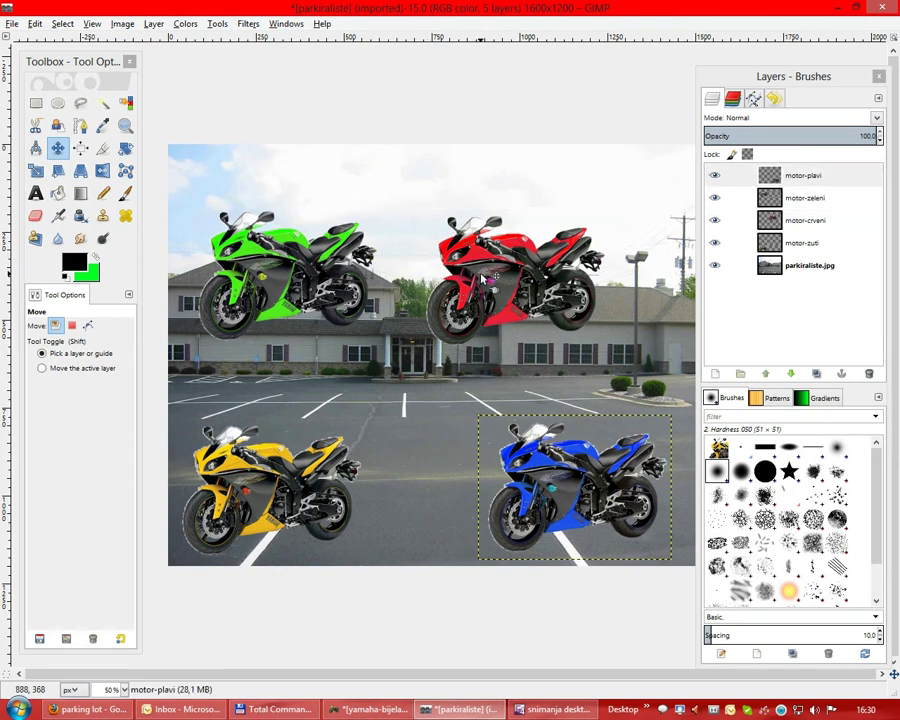
pyautogui.click(804, 200)
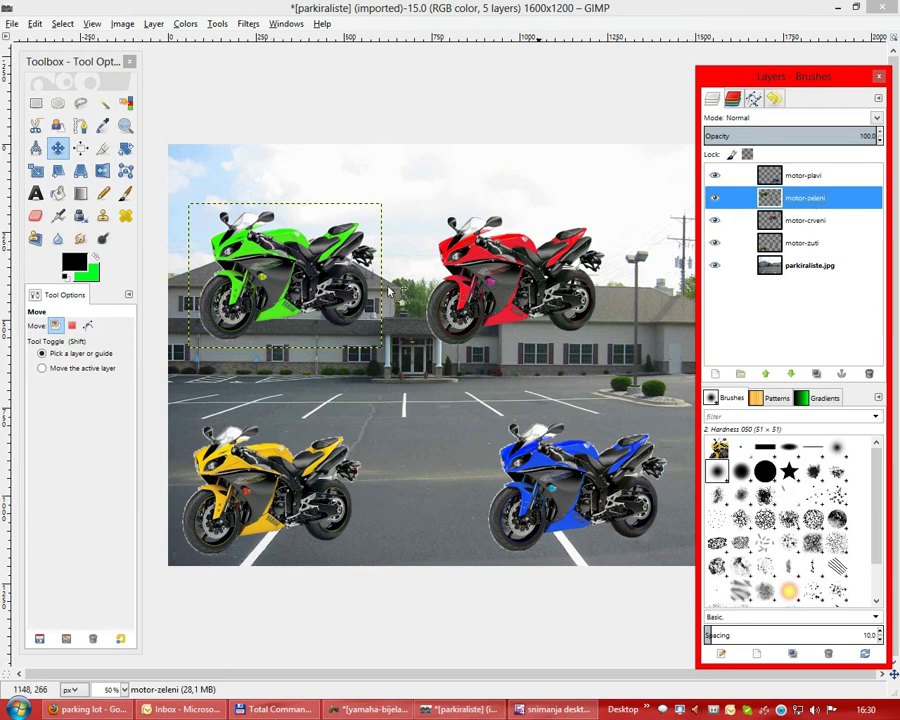
pyautogui.click(812, 222)
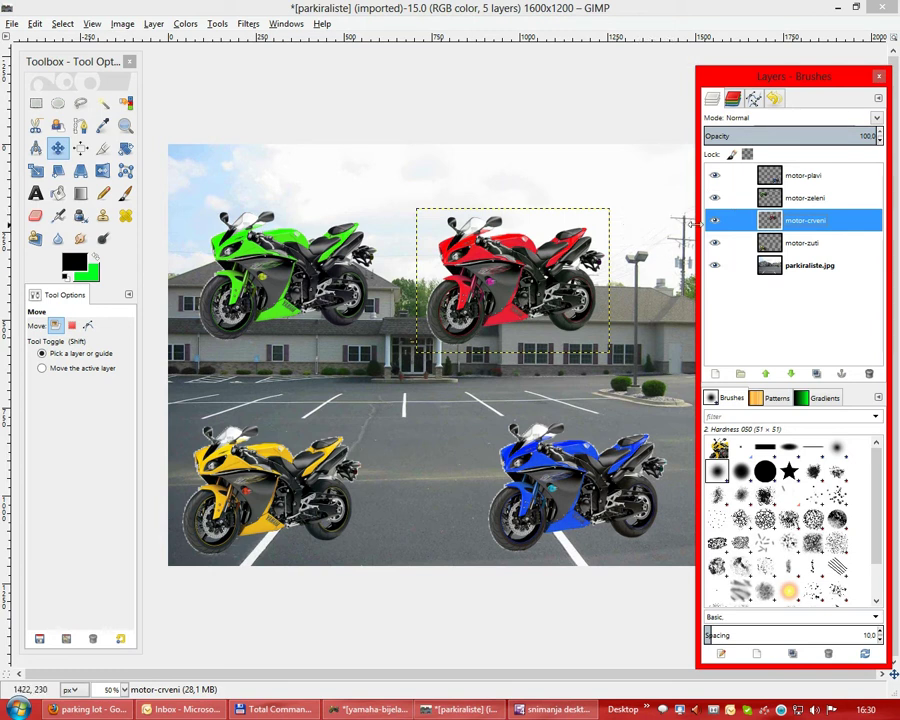
# Link motor-crveni to motor-zeleni and begin proportionally shrinking the green bike layer
pyautogui.click(800, 200)
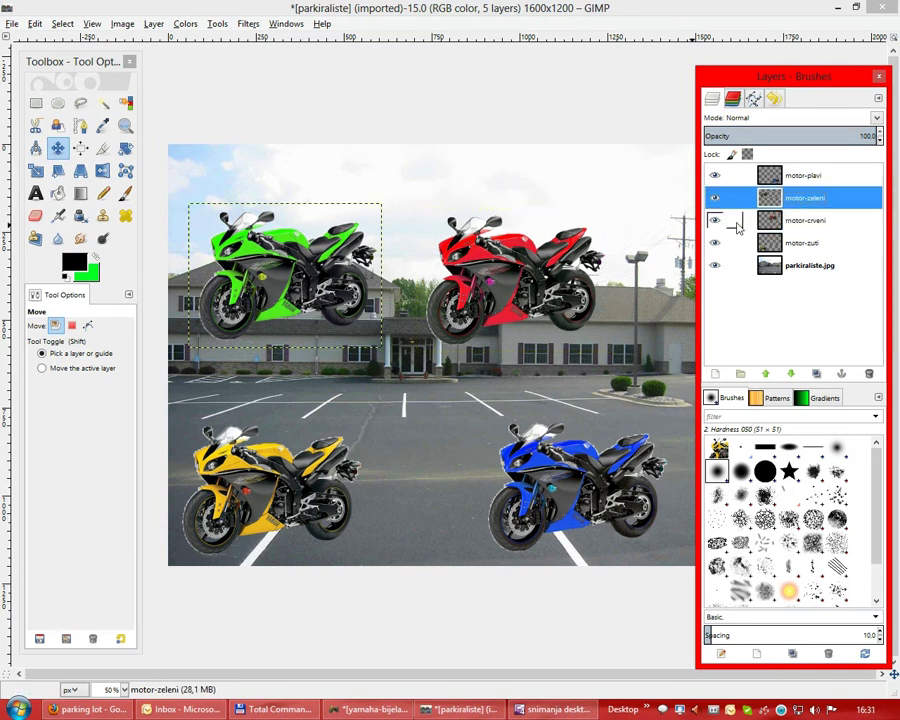
pyautogui.click(735, 220)
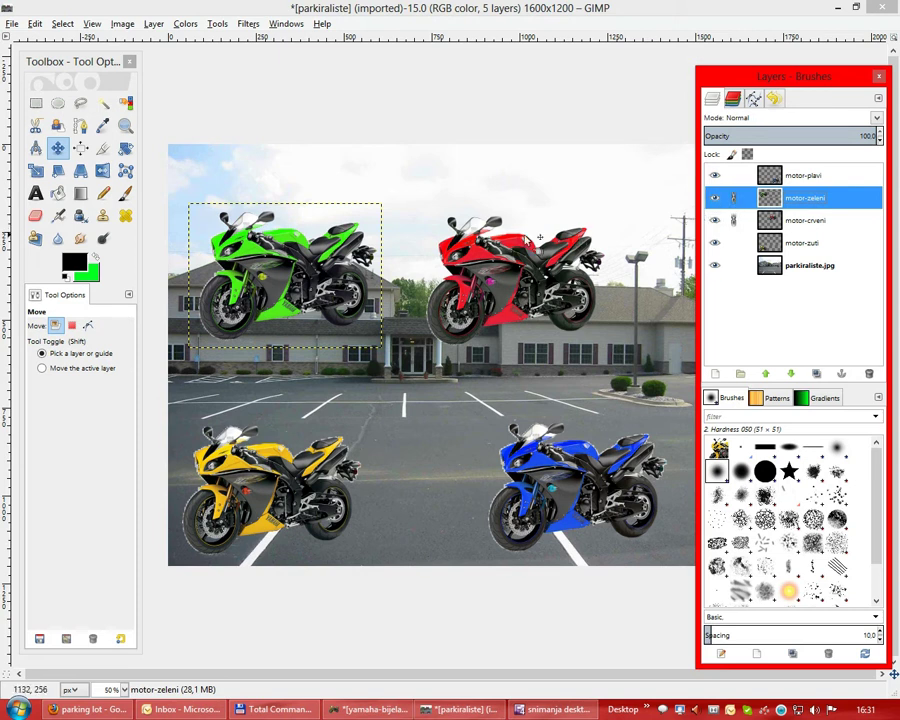
pyautogui.click(35, 170)
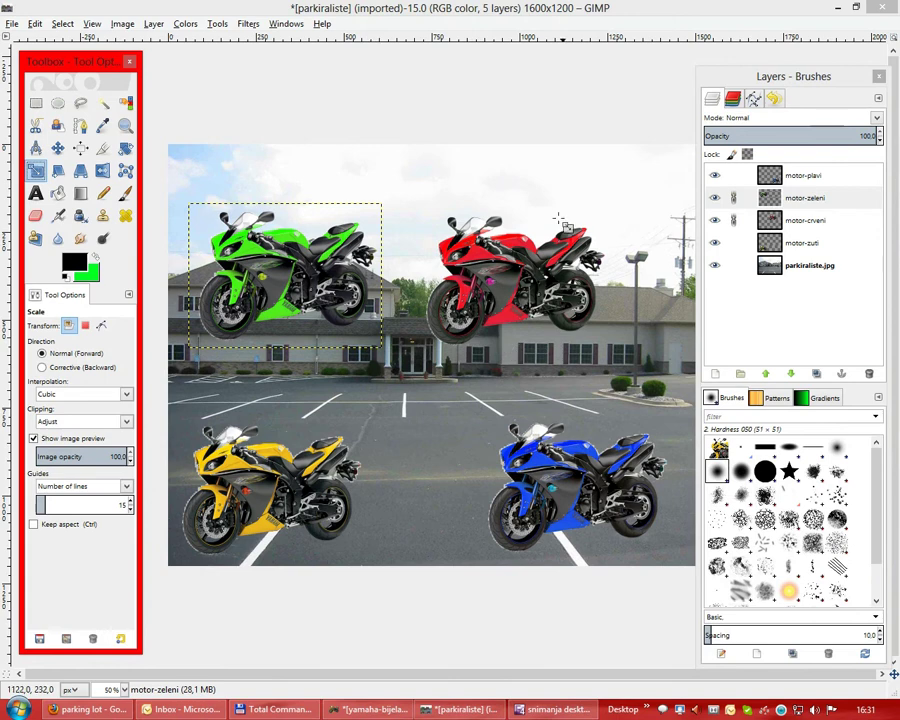
pyautogui.press('Tab')
pyautogui.moveTo(378, 215)
pyautogui.mouseDown()
pyautogui.moveTo(284, 249)
pyautogui.moveTo(318, 282)
pyautogui.moveTo(333, 265)
pyautogui.moveTo(360, 276)
pyautogui.moveTo(327, 268)
pyautogui.mouseUp()
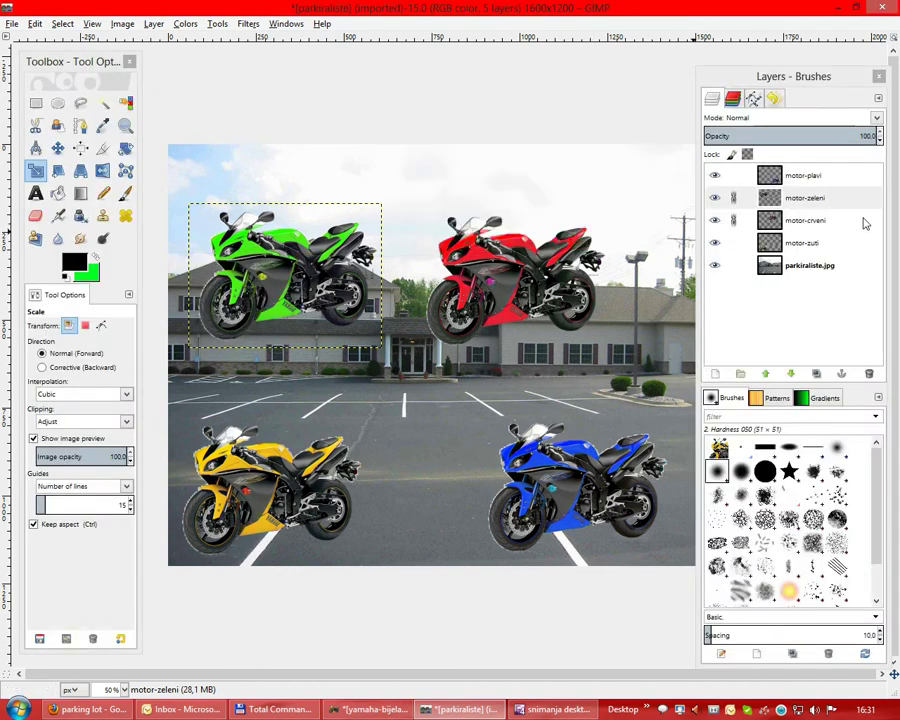
pyautogui.click(747, 198)
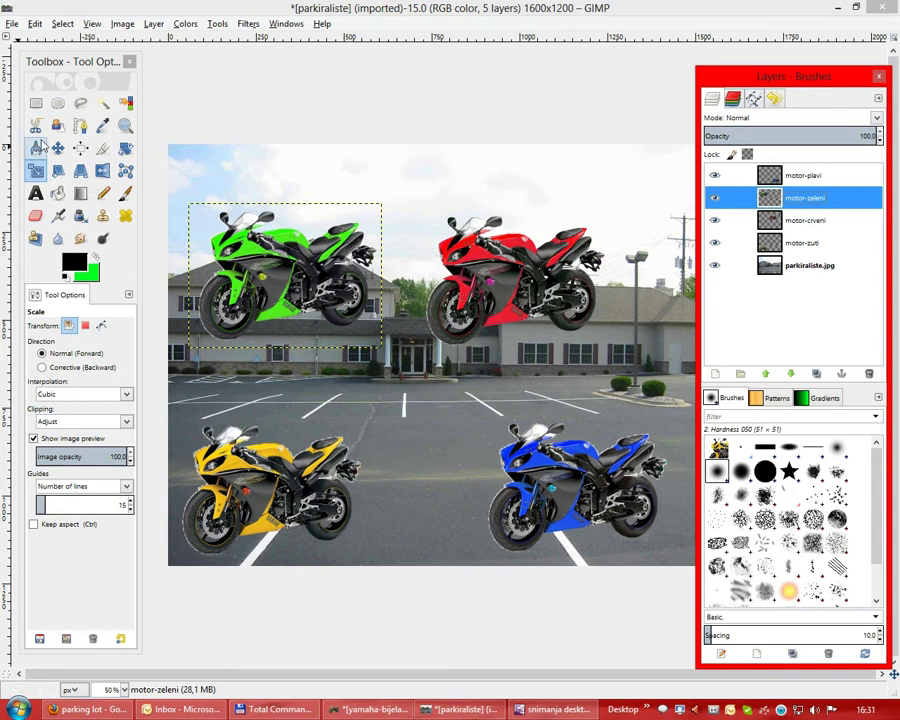
pyautogui.click(196, 188)
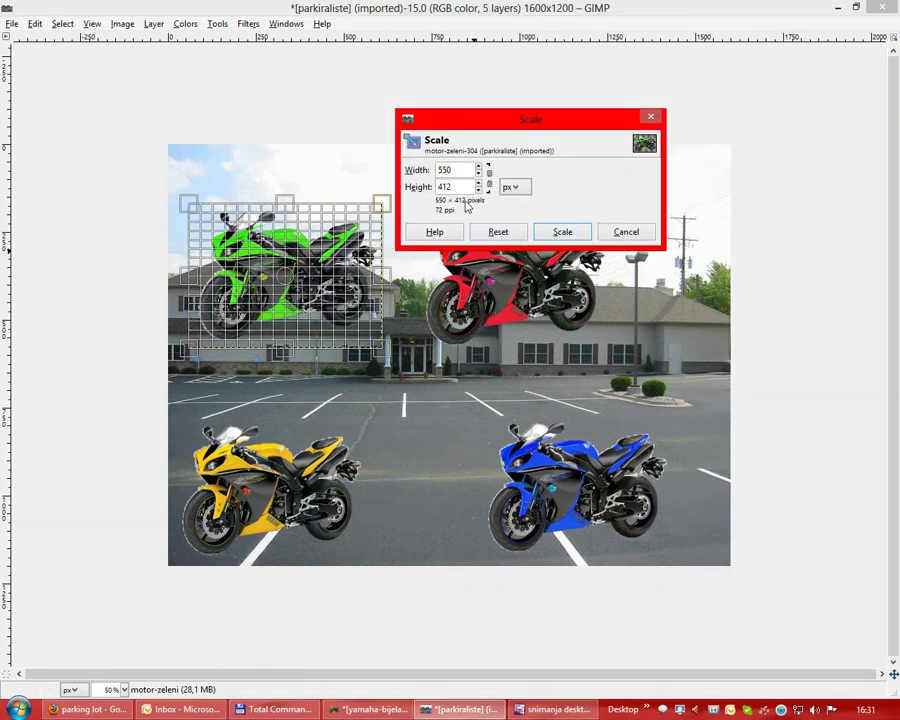
pyautogui.moveTo(488, 120); pyautogui.dragTo(507, 137)
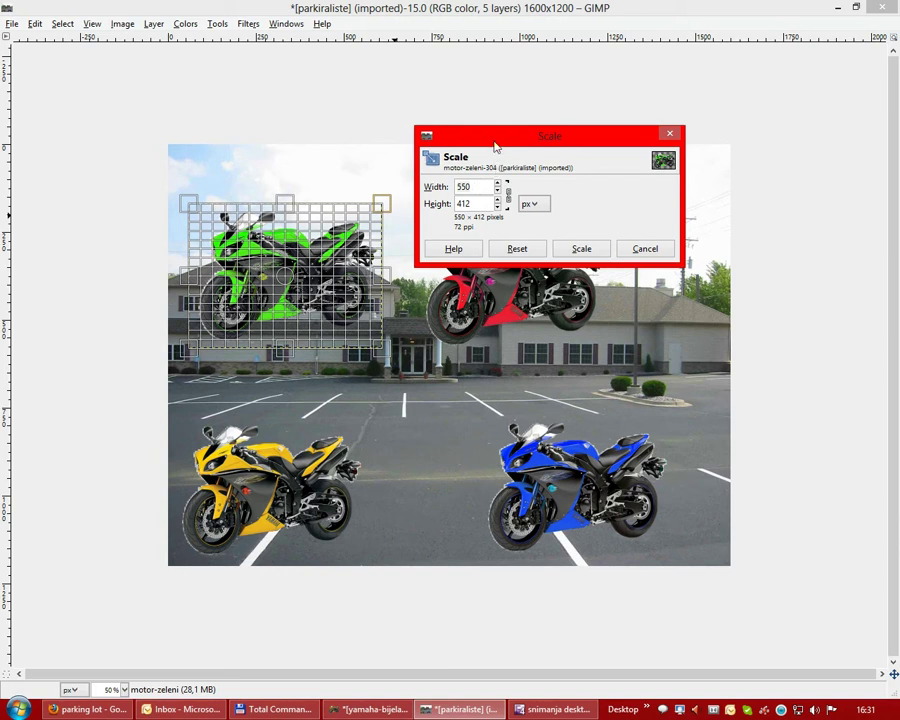
pyautogui.moveTo(496, 140); pyautogui.dragTo(483, 156)
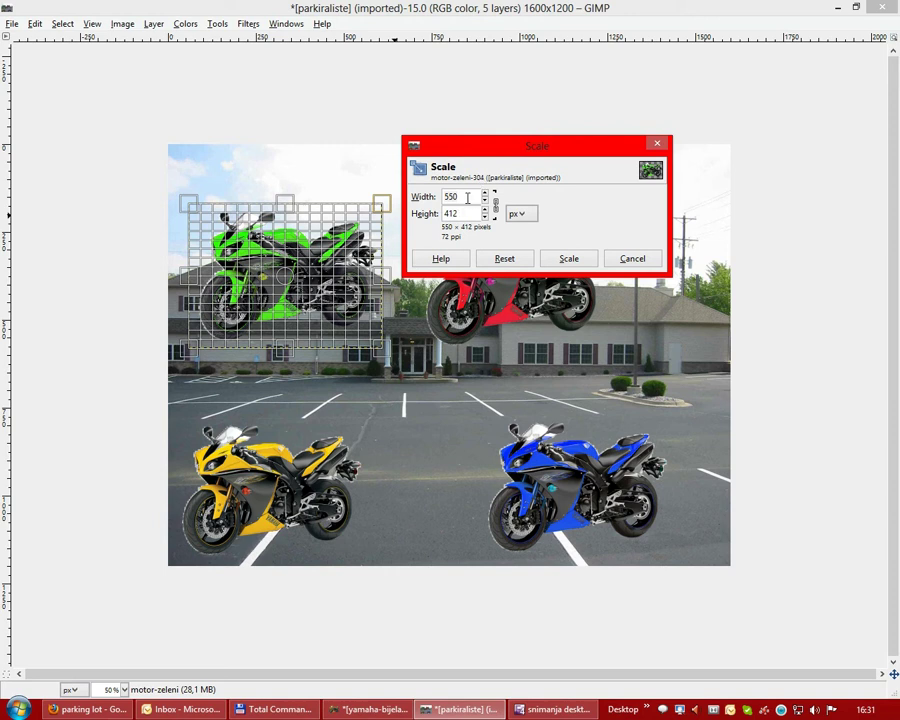
pyautogui.press('Tab')
pyautogui.click(496, 212)
pyautogui.click(494, 206)
pyautogui.click(563, 259)
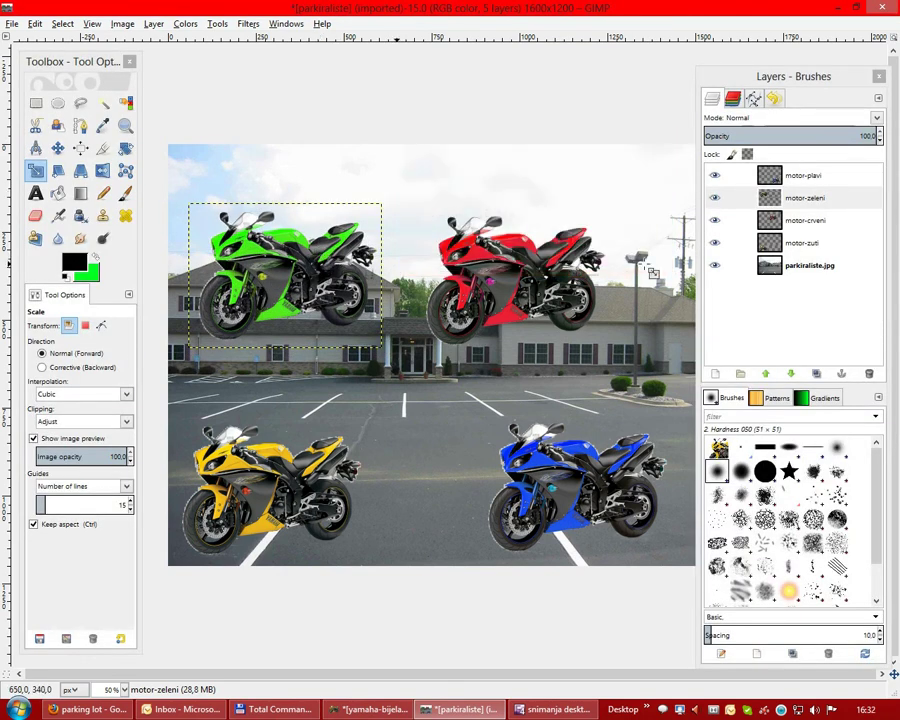
# Scale the green motorbike layer to 250 px width with linked proportions
pyautogui.click(290, 205)
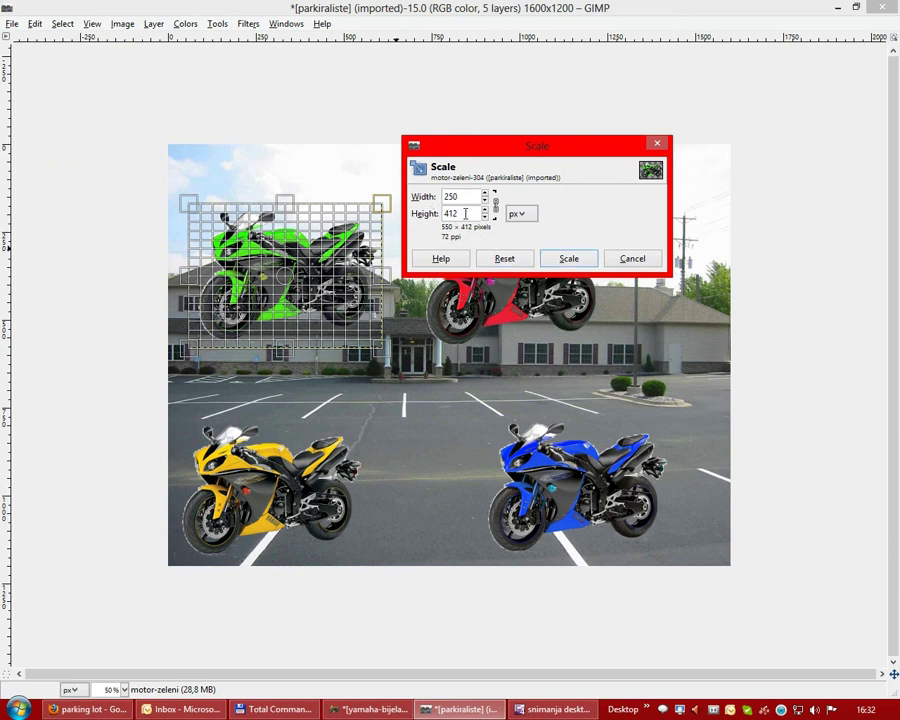
pyautogui.click(484, 194)
pyautogui.click(485, 201)
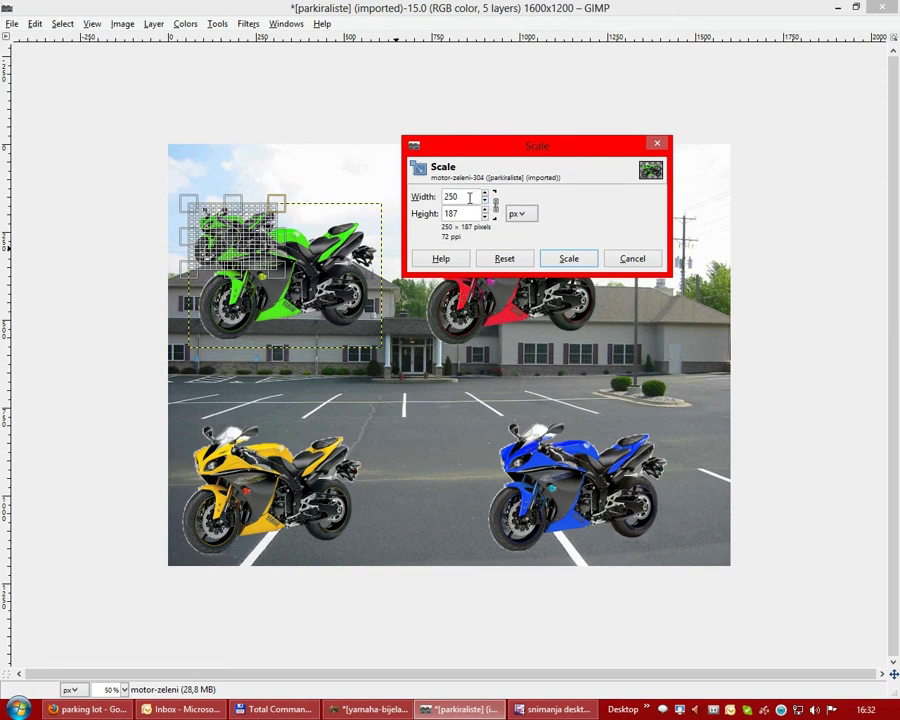
pyautogui.write('0')
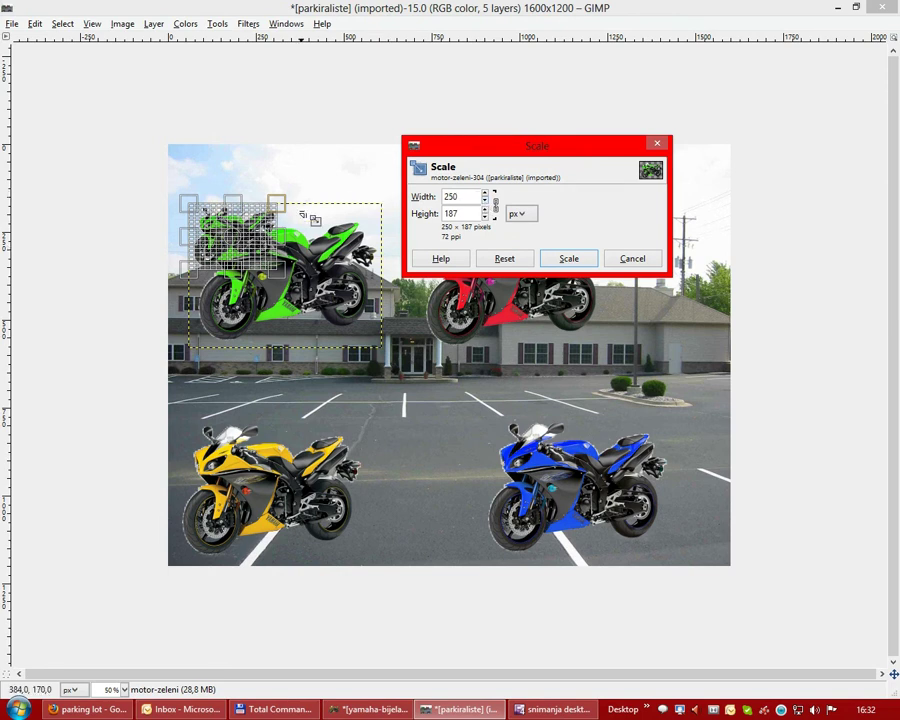
pyautogui.click(485, 201)
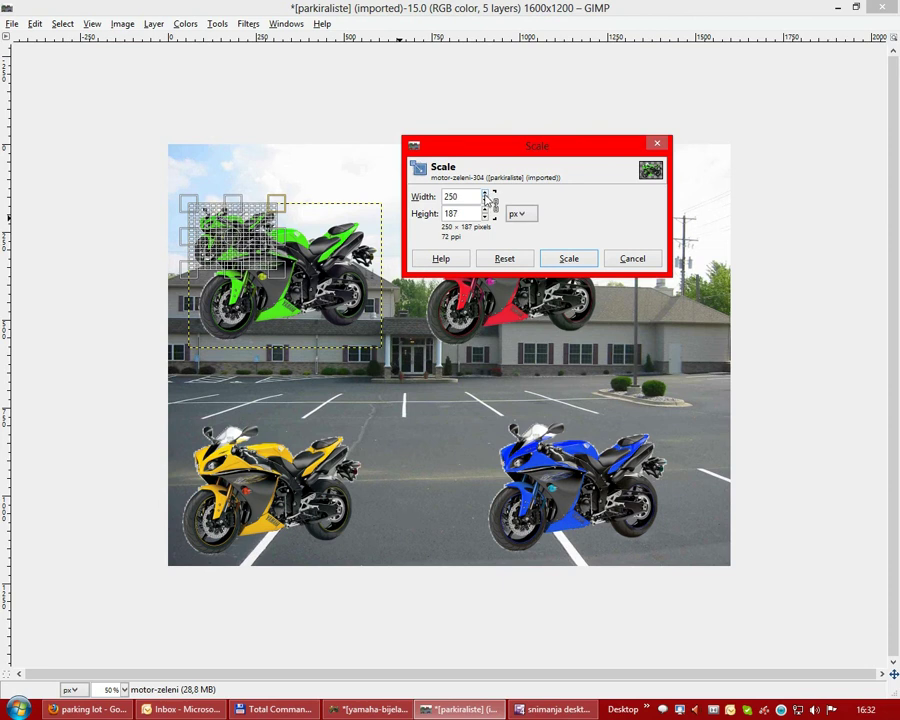
pyautogui.click(570, 261)
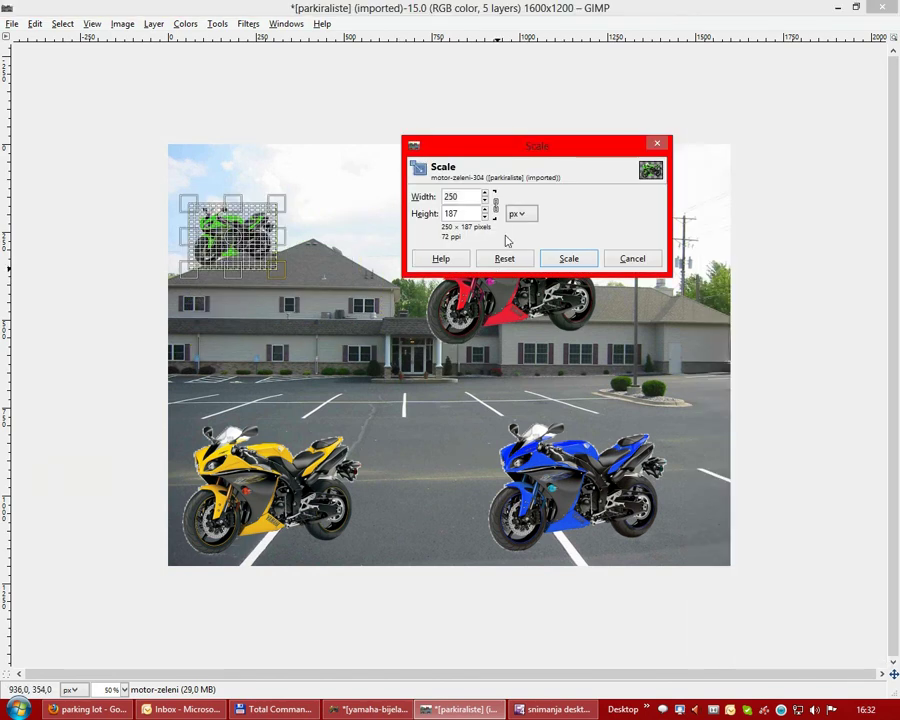
pyautogui.click(634, 259)
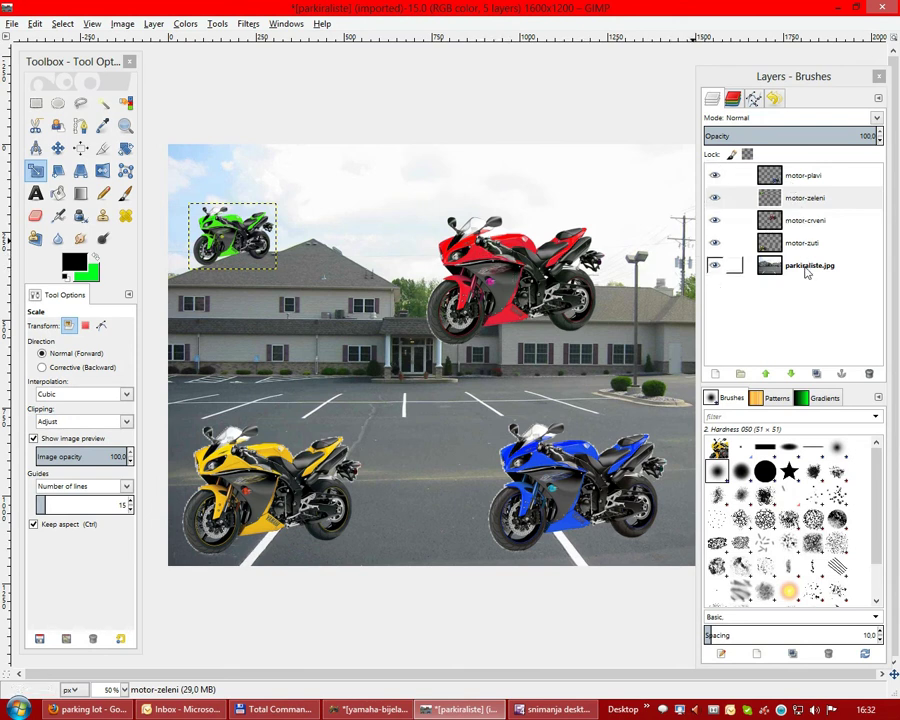
# Cancel the accidental second scaling of the green bike and select motor-crveni
pyautogui.press('Tab')
pyautogui.click(491, 276)
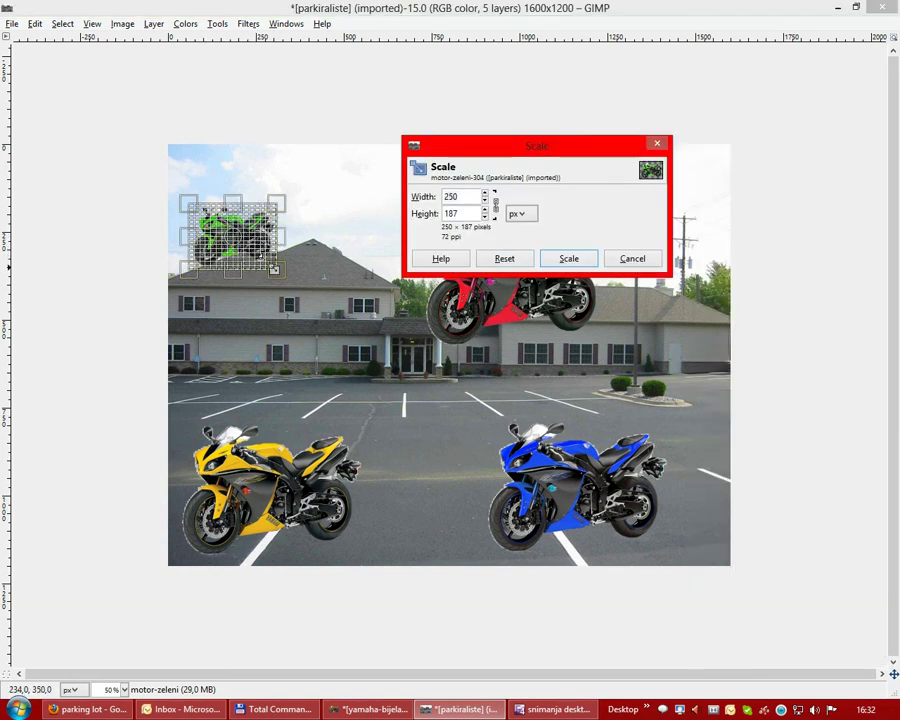
pyautogui.press('Tab')
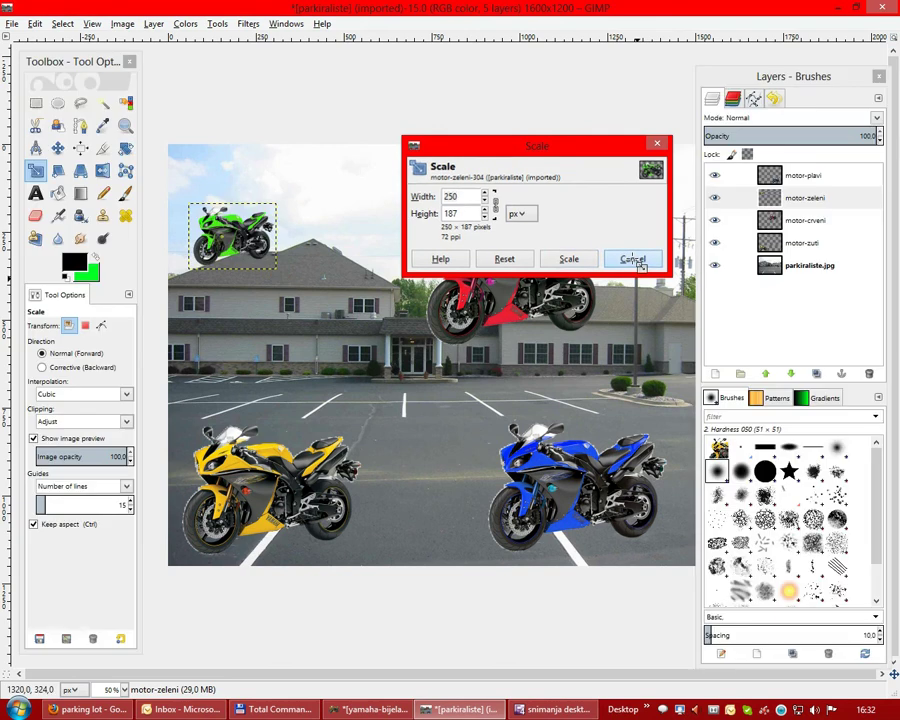
pyautogui.click(632, 258)
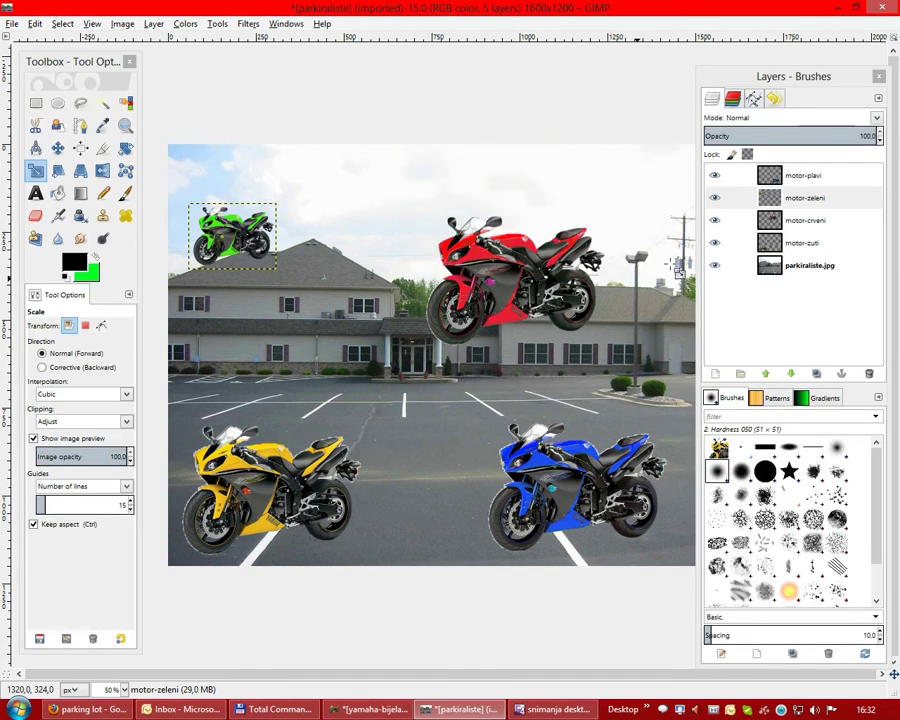
pyautogui.click(803, 229)
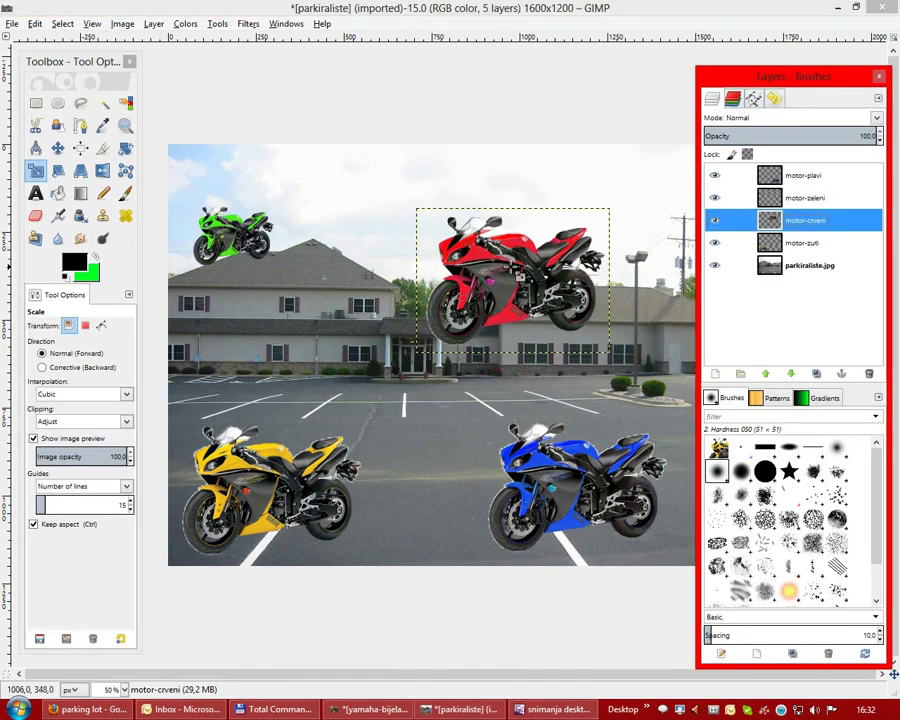
# Scale the red motorbike layer to 250×187 pixels to match the green one
pyautogui.press('Tab')
pyautogui.click(512, 272)
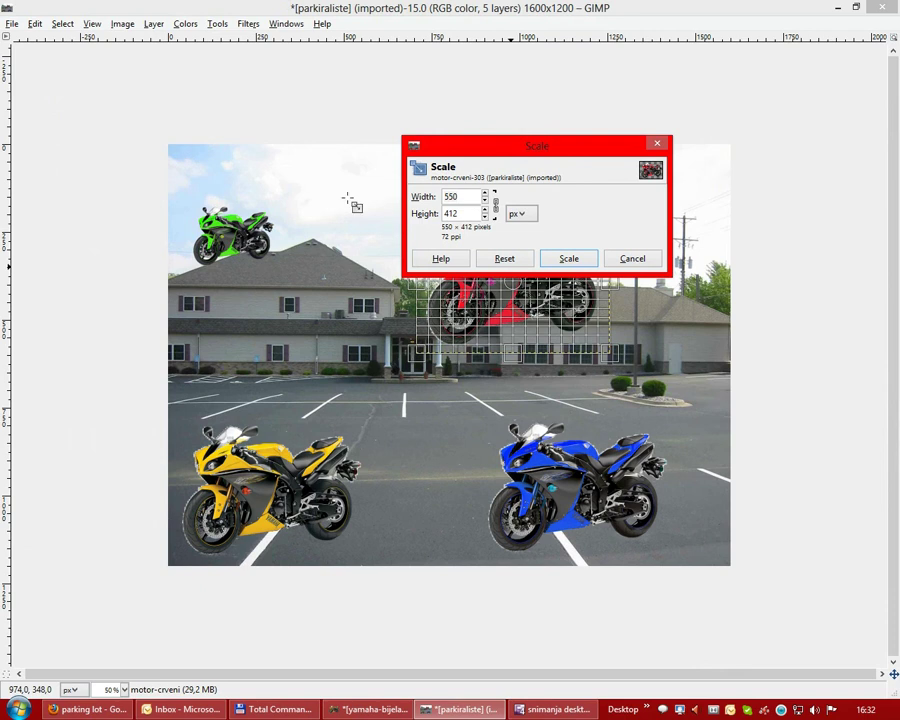
pyautogui.click(486, 195)
pyautogui.click(485, 201)
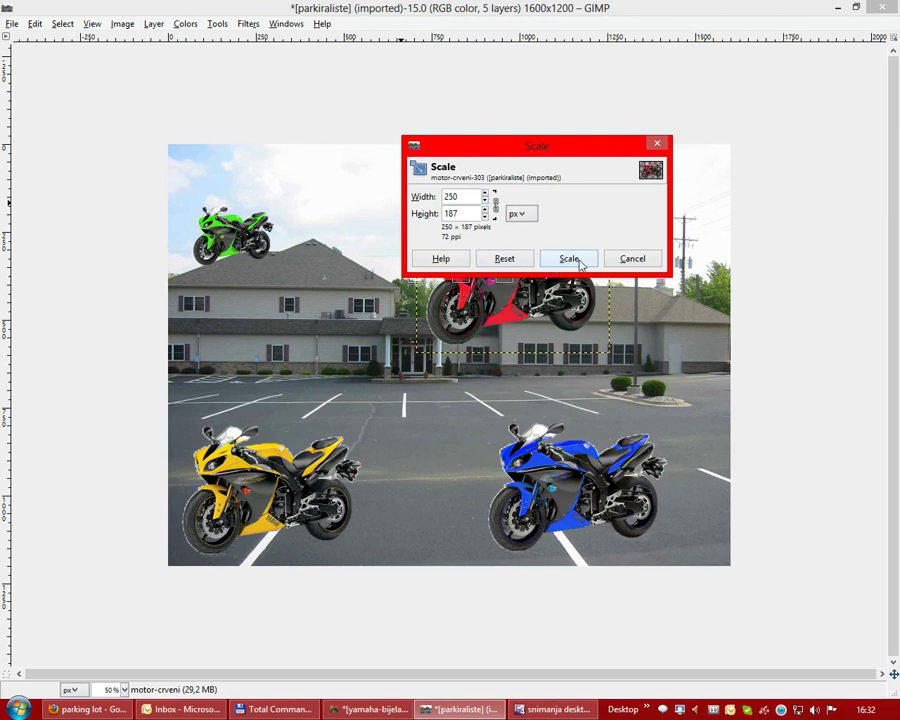
pyautogui.click(569, 259)
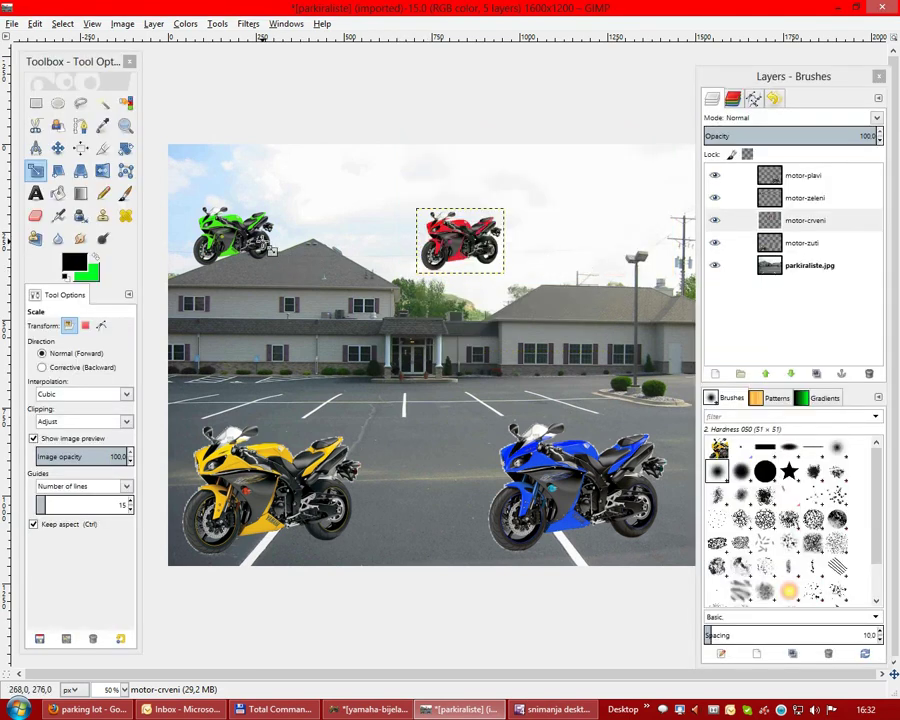
pyautogui.click(58, 147)
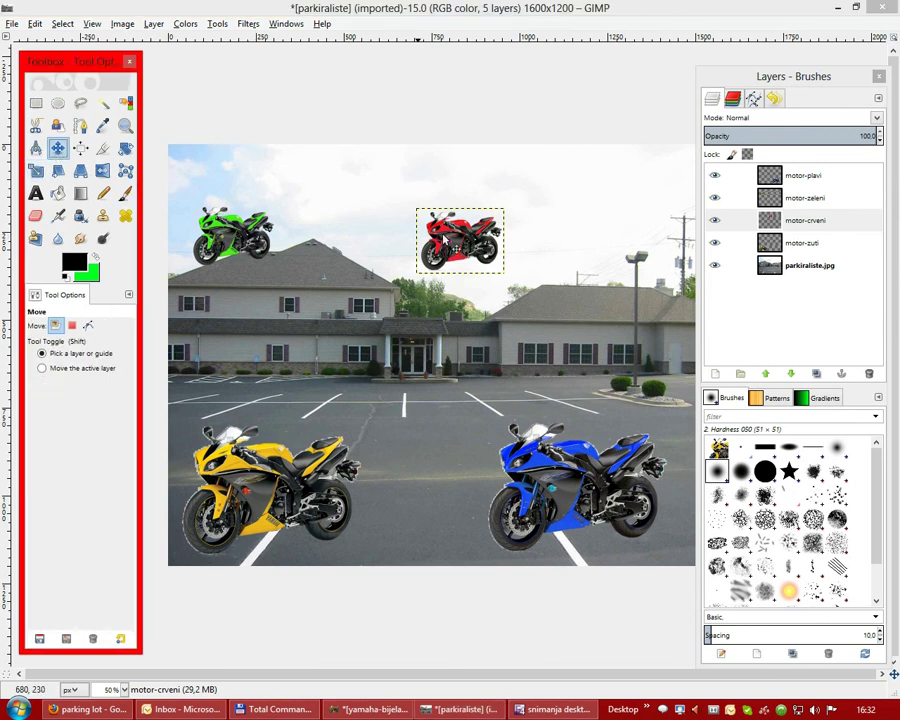
# Drag the small red bike and then the green bike down into the lot, side by side
pyautogui.moveTo(443, 240); pyautogui.dragTo(437, 396)
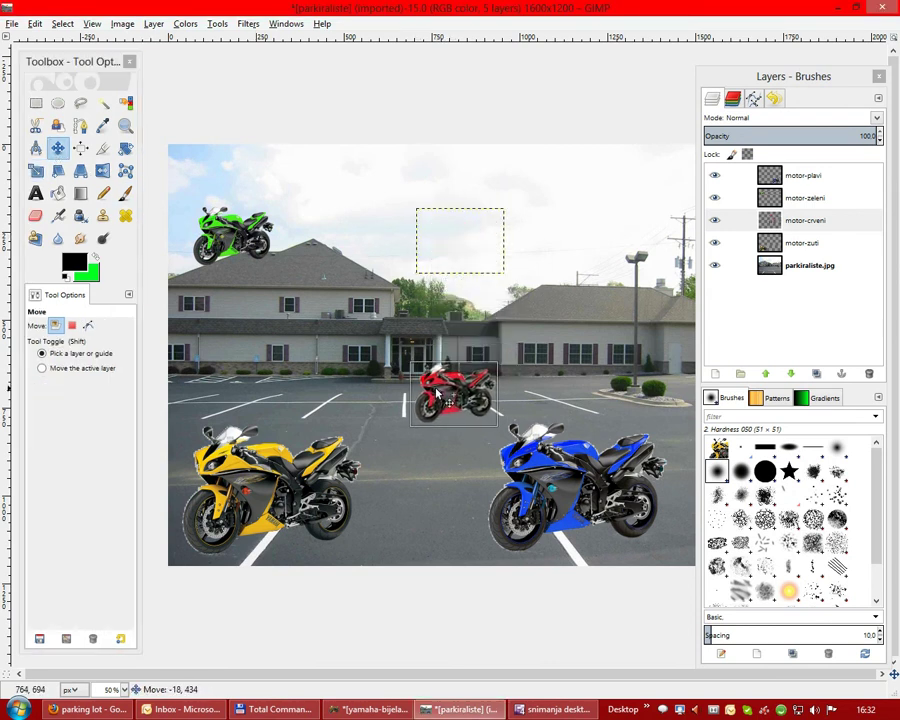
pyautogui.moveTo(221, 245)
pyautogui.mouseDown()
pyautogui.moveTo(331, 403)
pyautogui.moveTo(345, 404)
pyautogui.mouseUp()
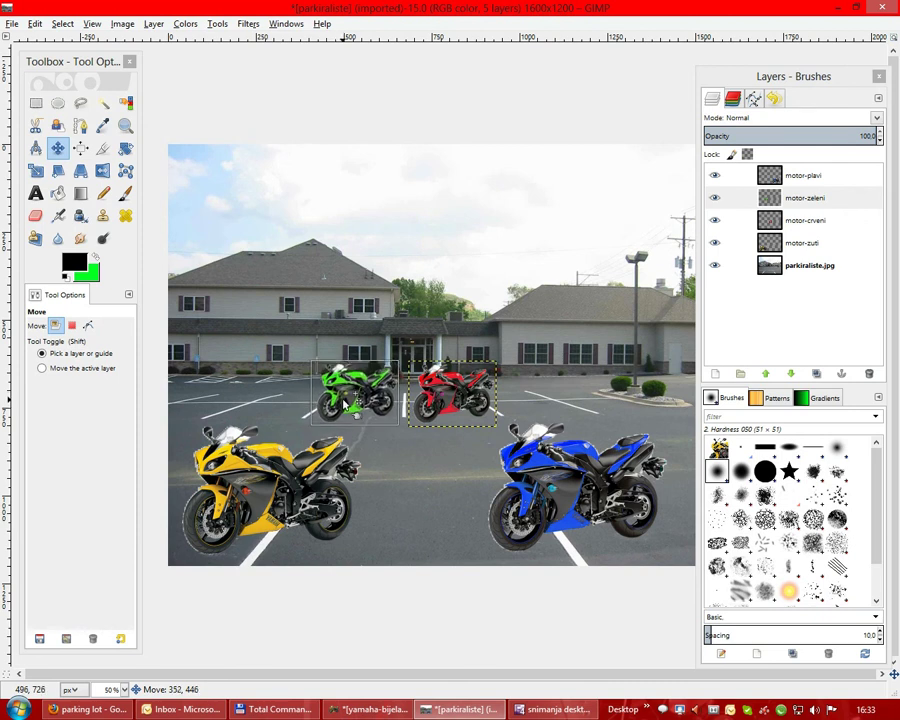
pyautogui.click(485, 400)
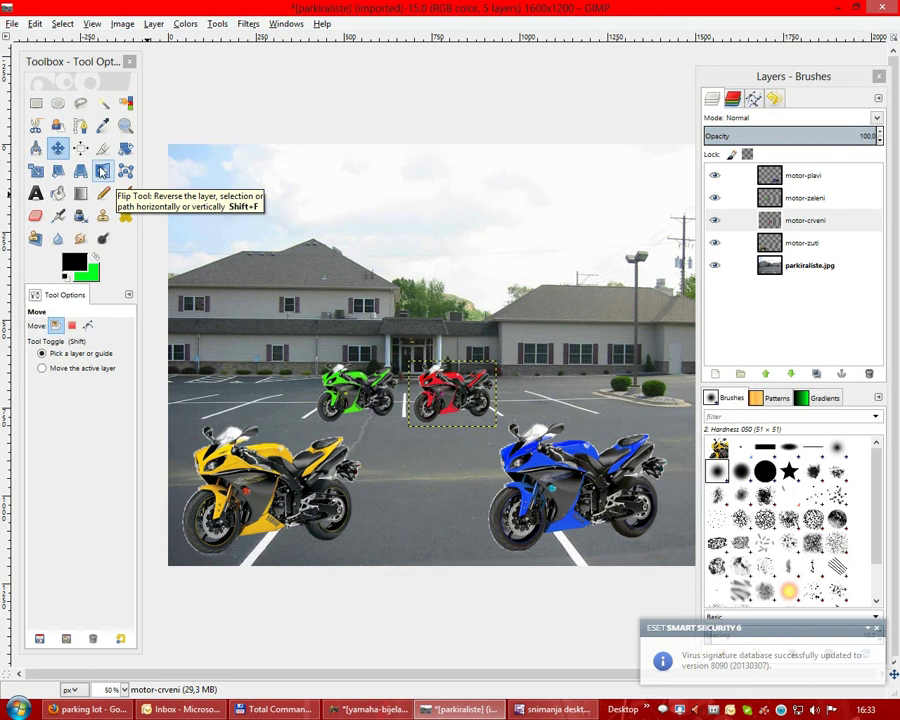
# Mirror the small red motorbike horizontally so it faces away from the green one
pyautogui.click(101, 172)
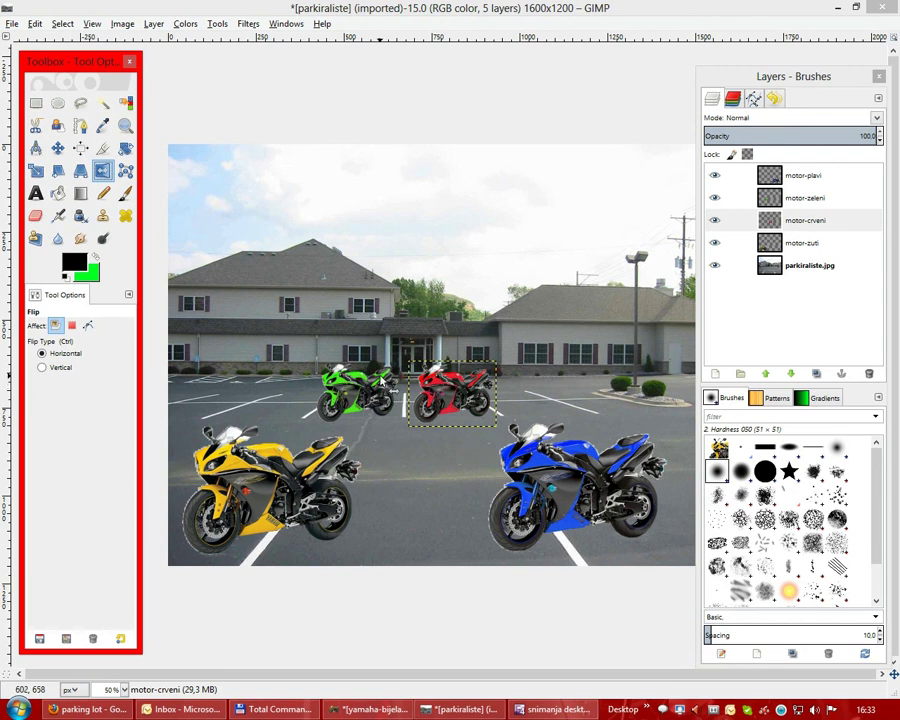
pyautogui.click(42, 353)
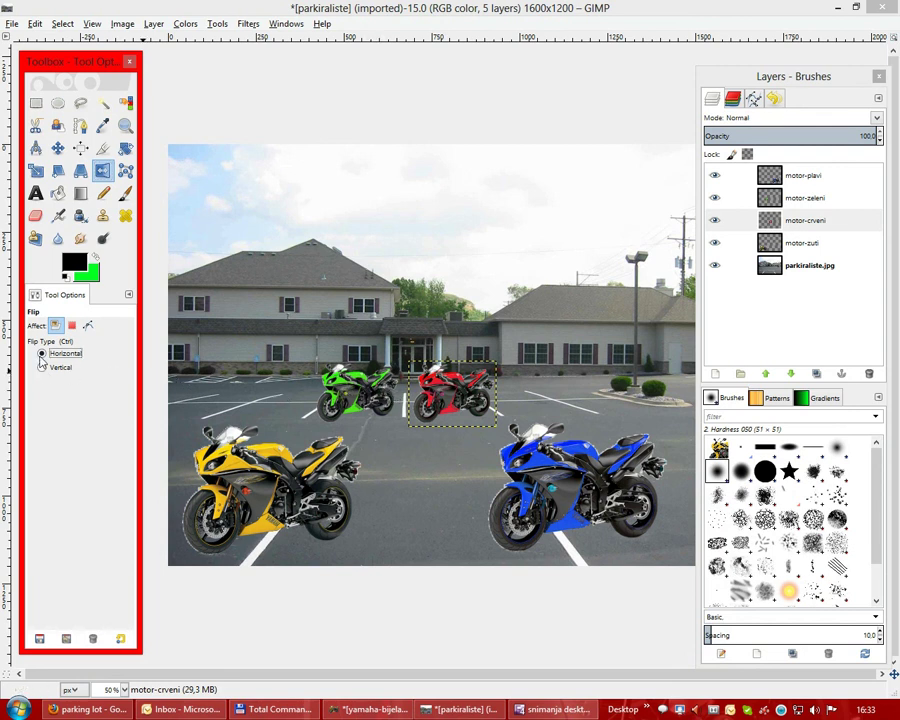
pyautogui.click(41, 368)
pyautogui.click(40, 354)
pyautogui.click(440, 385)
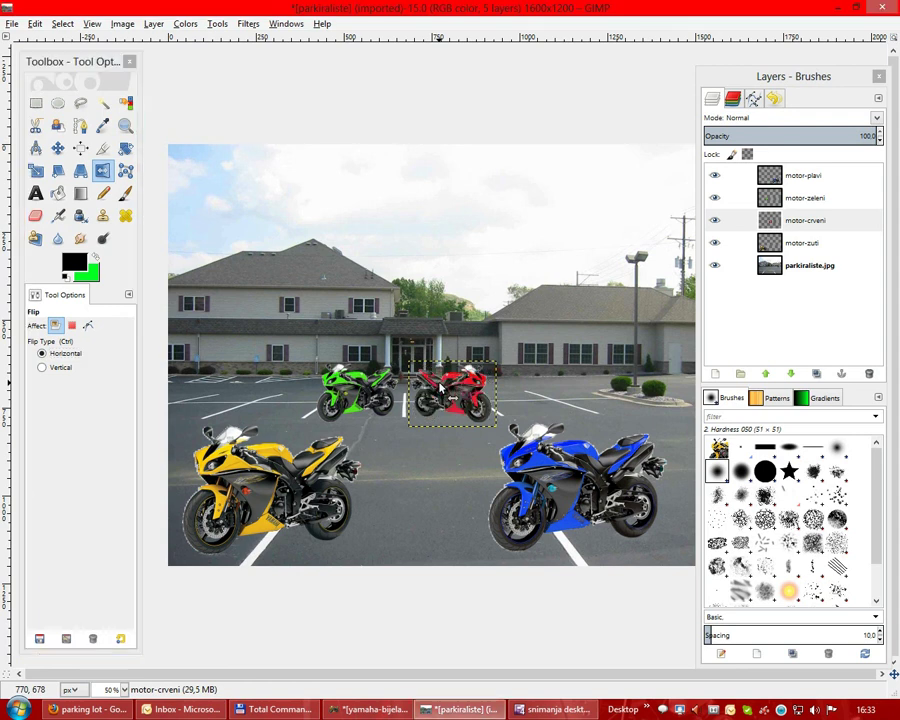
pyautogui.click(790, 248)
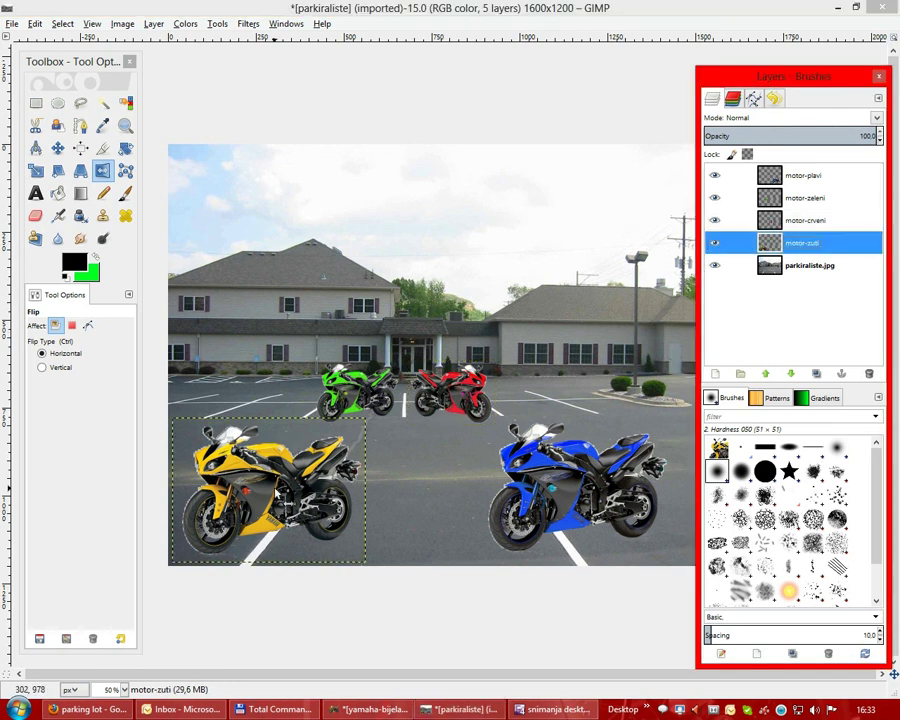
pyautogui.click(42, 367)
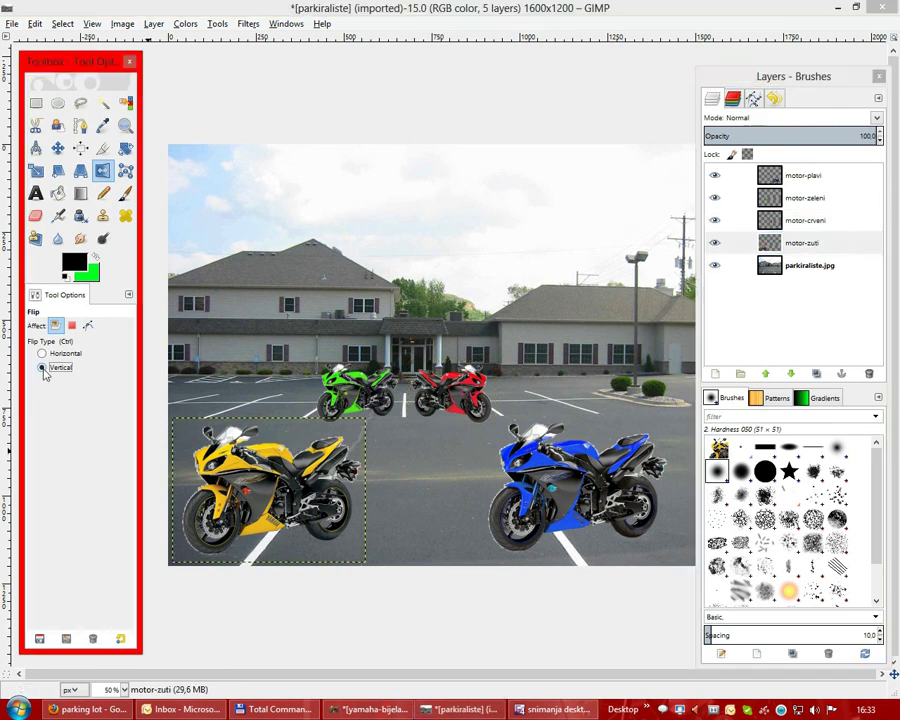
pyautogui.click(251, 465)
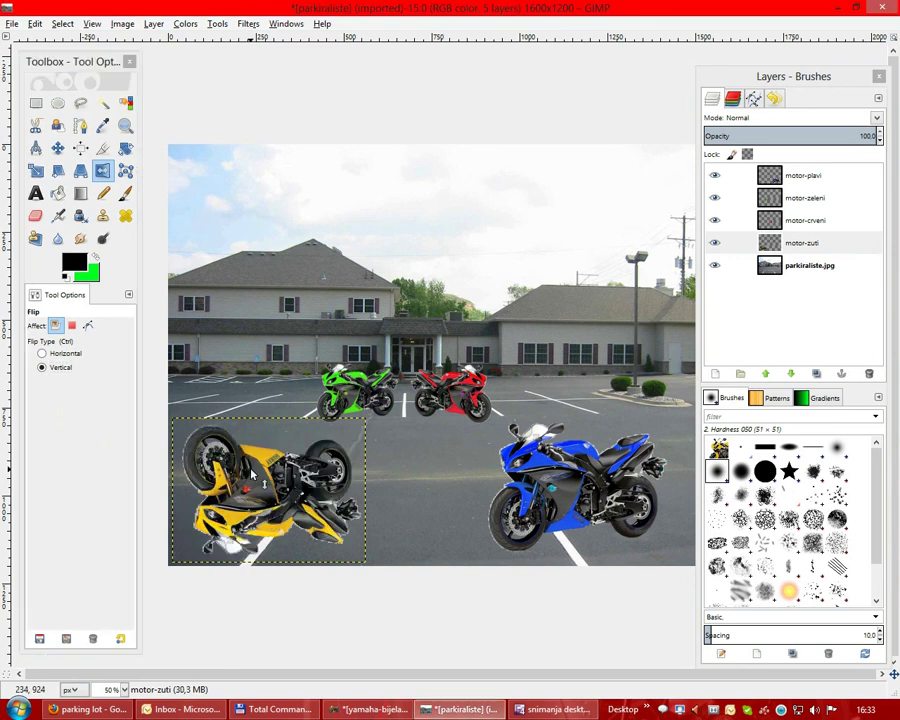
pyautogui.click(251, 474)
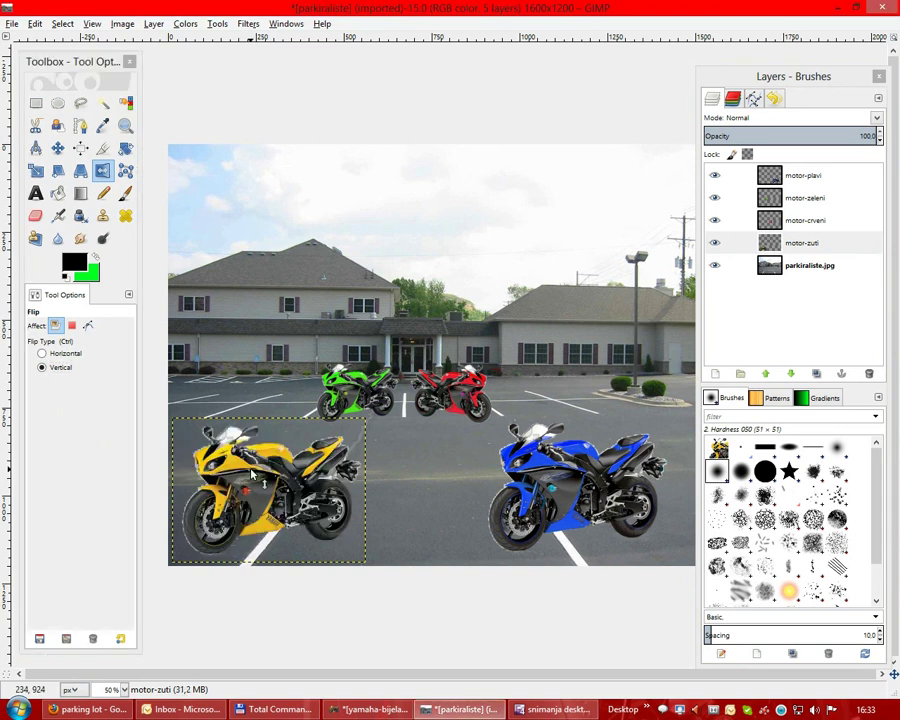